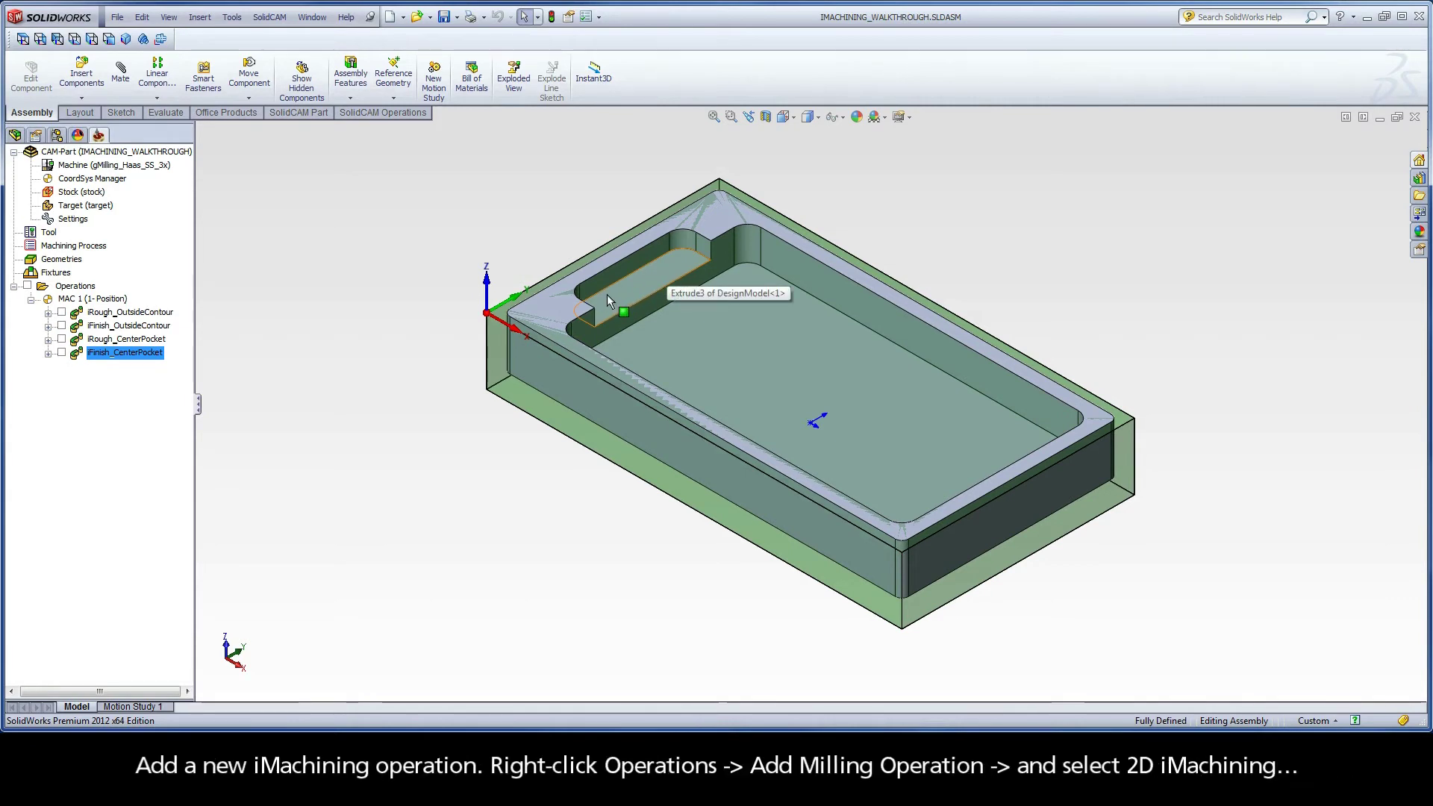
Add a new 2D iMachining milling operation from the Operations context menu
{"action": "right_click", "coordinate": [73, 290]}
{"action": "mouse_move", "coordinate": [108, 312]}
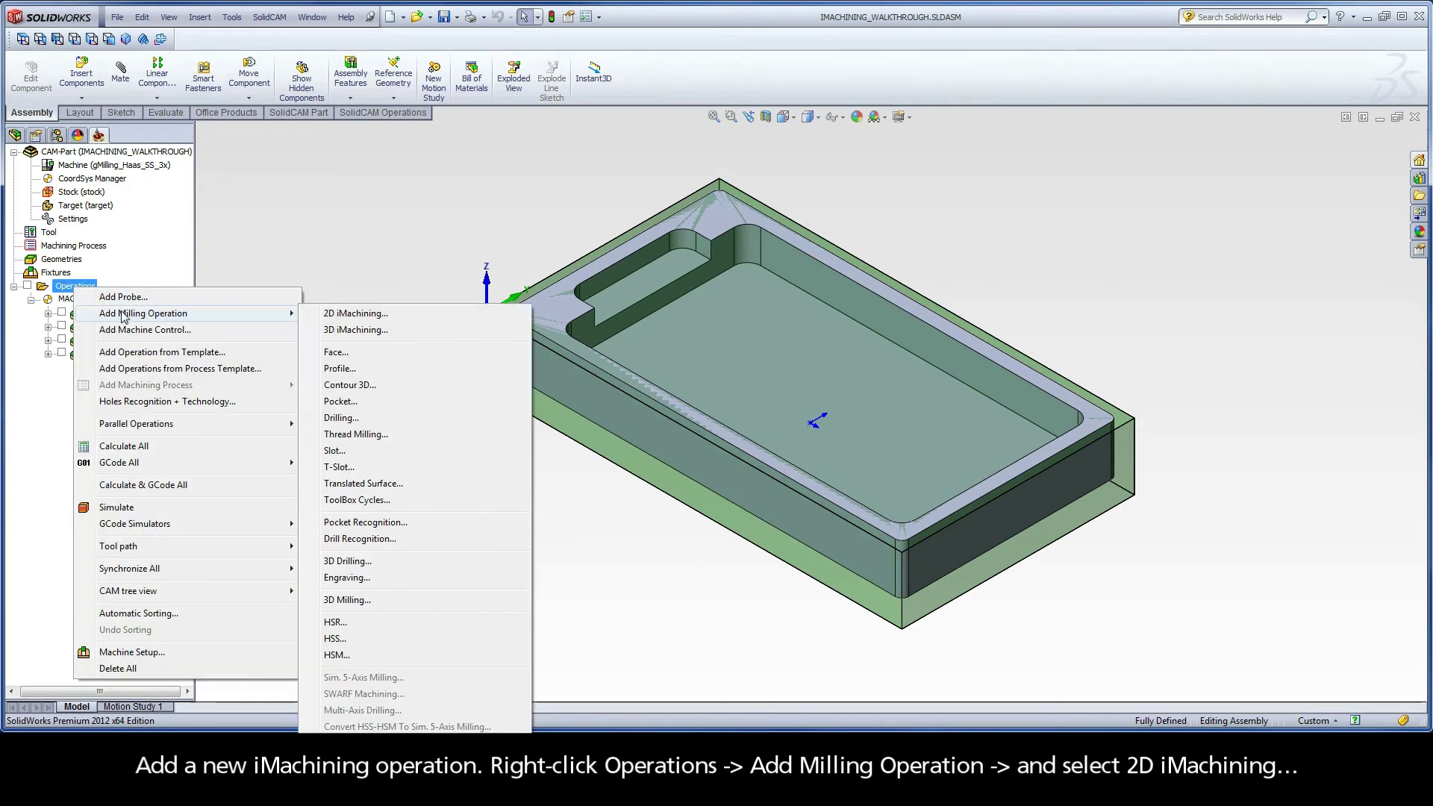
{"action": "left_click", "coordinate": [391, 314]}
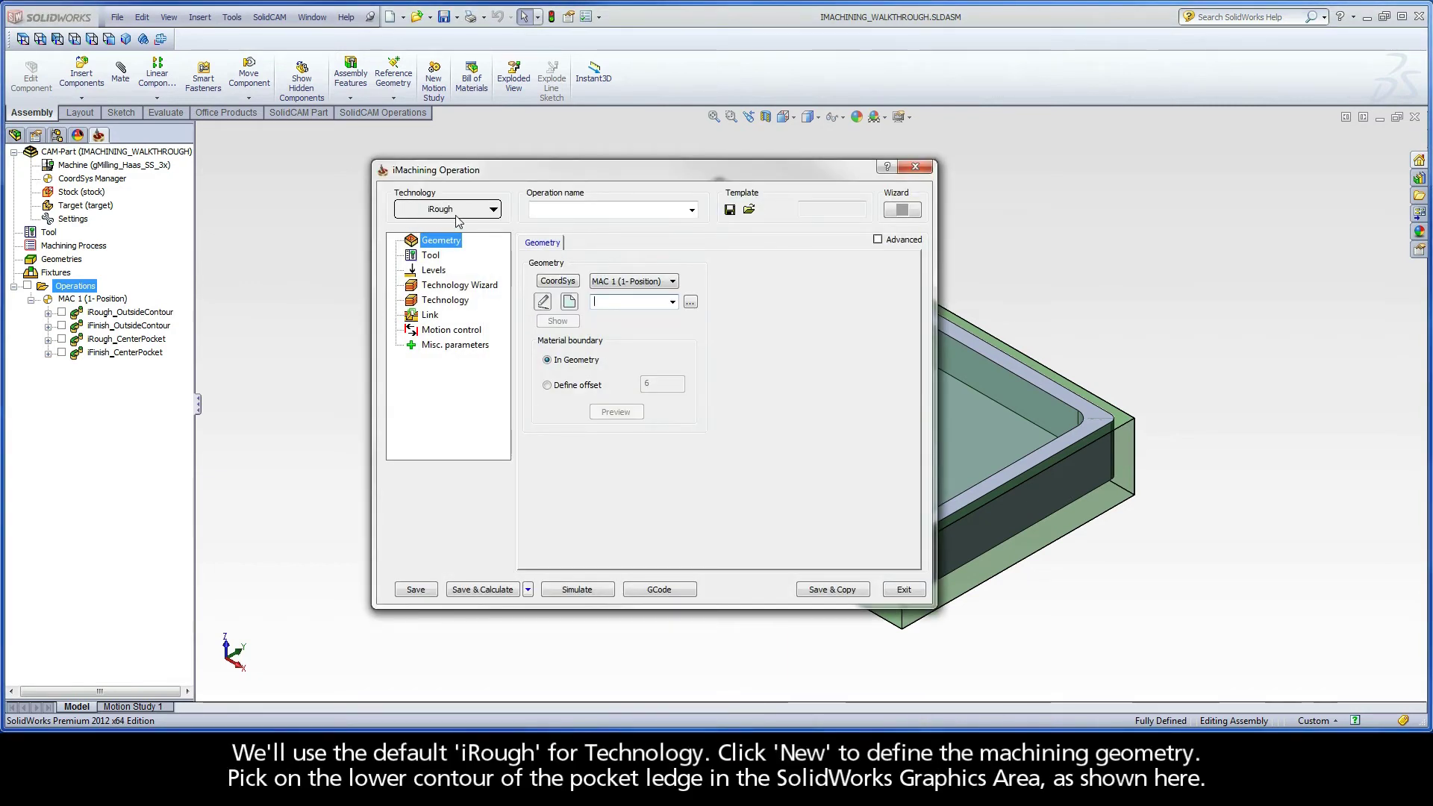
Create new geometry by chaining the ledge's lower edge, closed with Auto-constant Z
{"action": "left_click", "coordinate": [570, 302]}
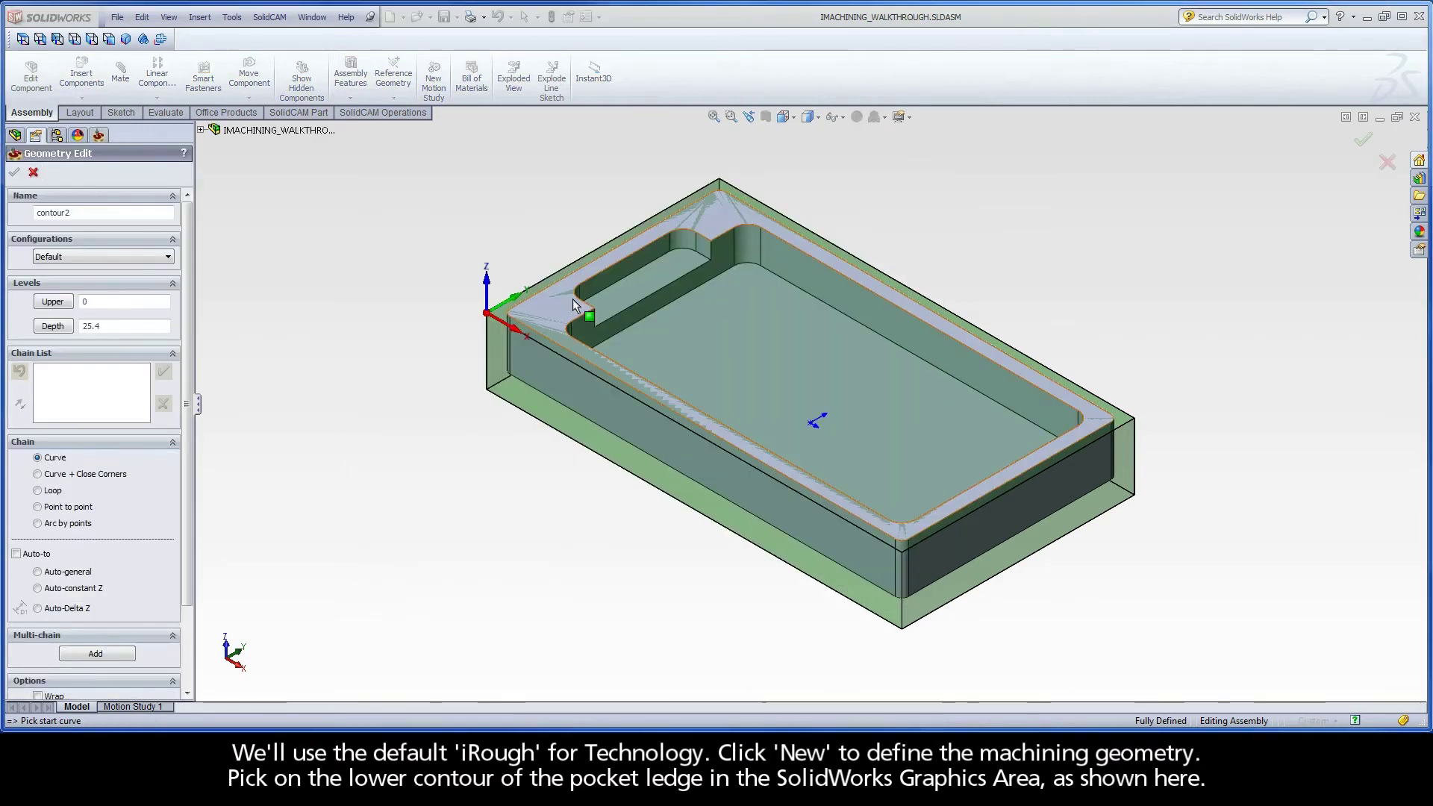
{"action": "left_click", "coordinate": [653, 263]}
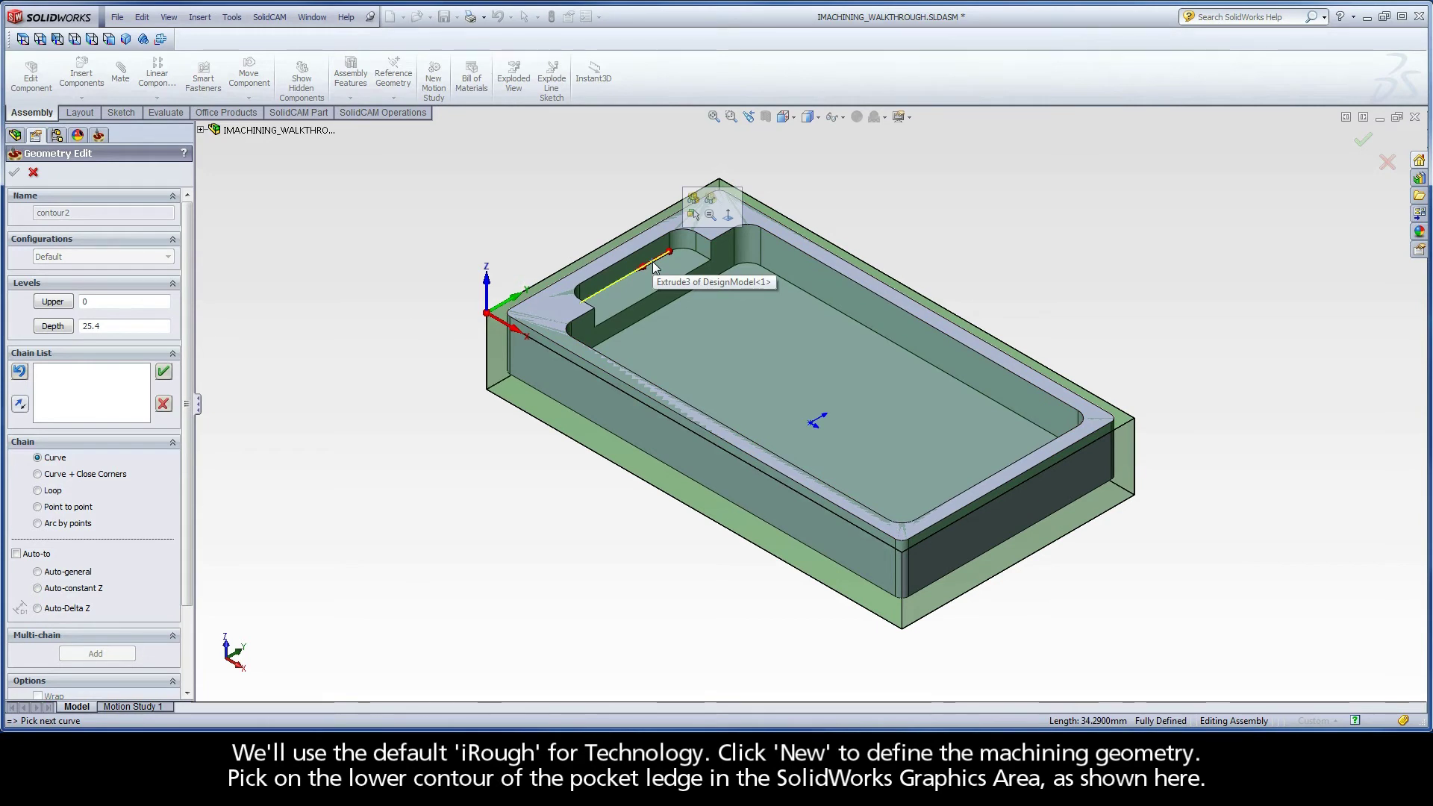
{"action": "left_click", "coordinate": [60, 589]}
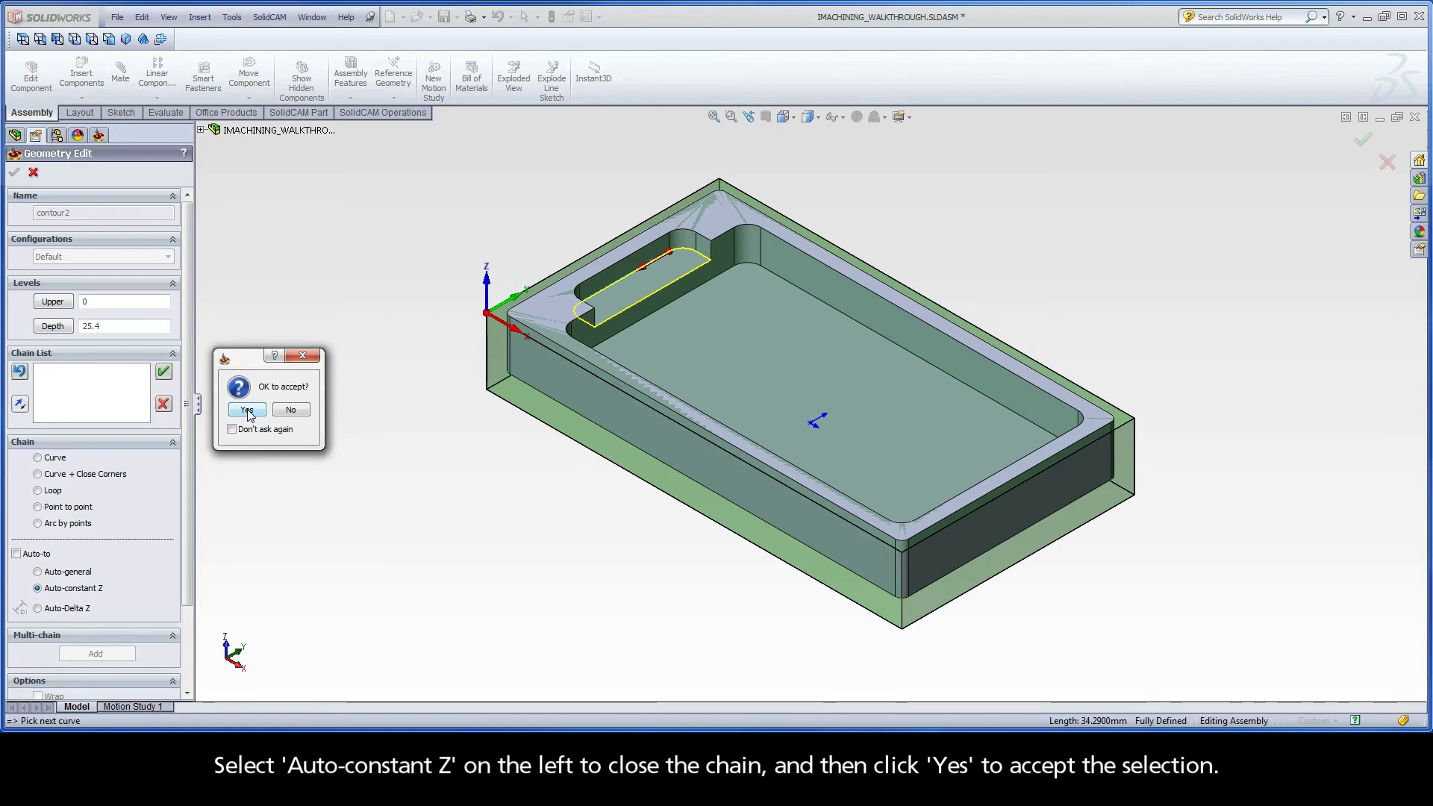
{"action": "left_click", "coordinate": [247, 412]}
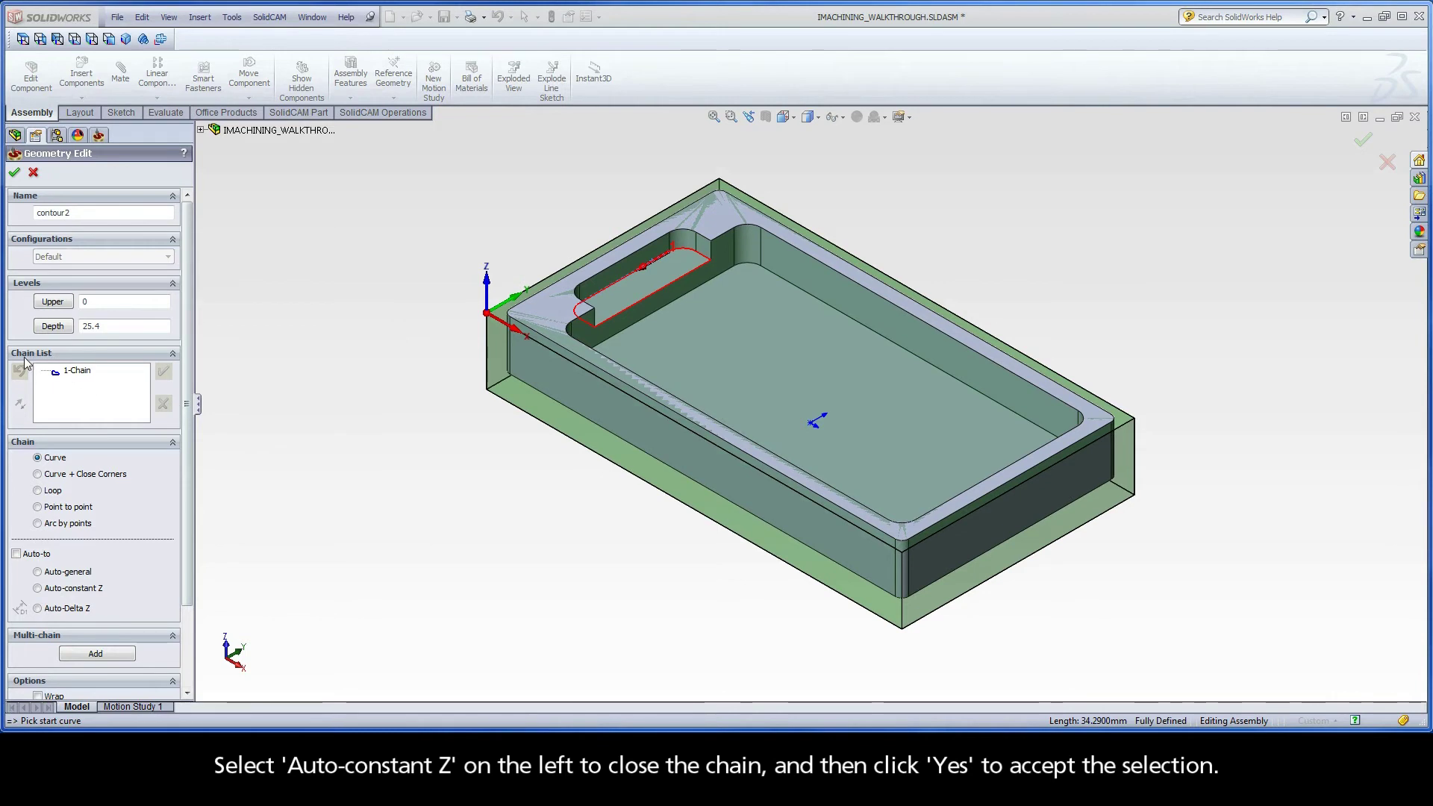
Mark the pocket ledge's outside edge as an open edge on Chain 1
{"action": "right_click", "coordinate": [77, 371]}
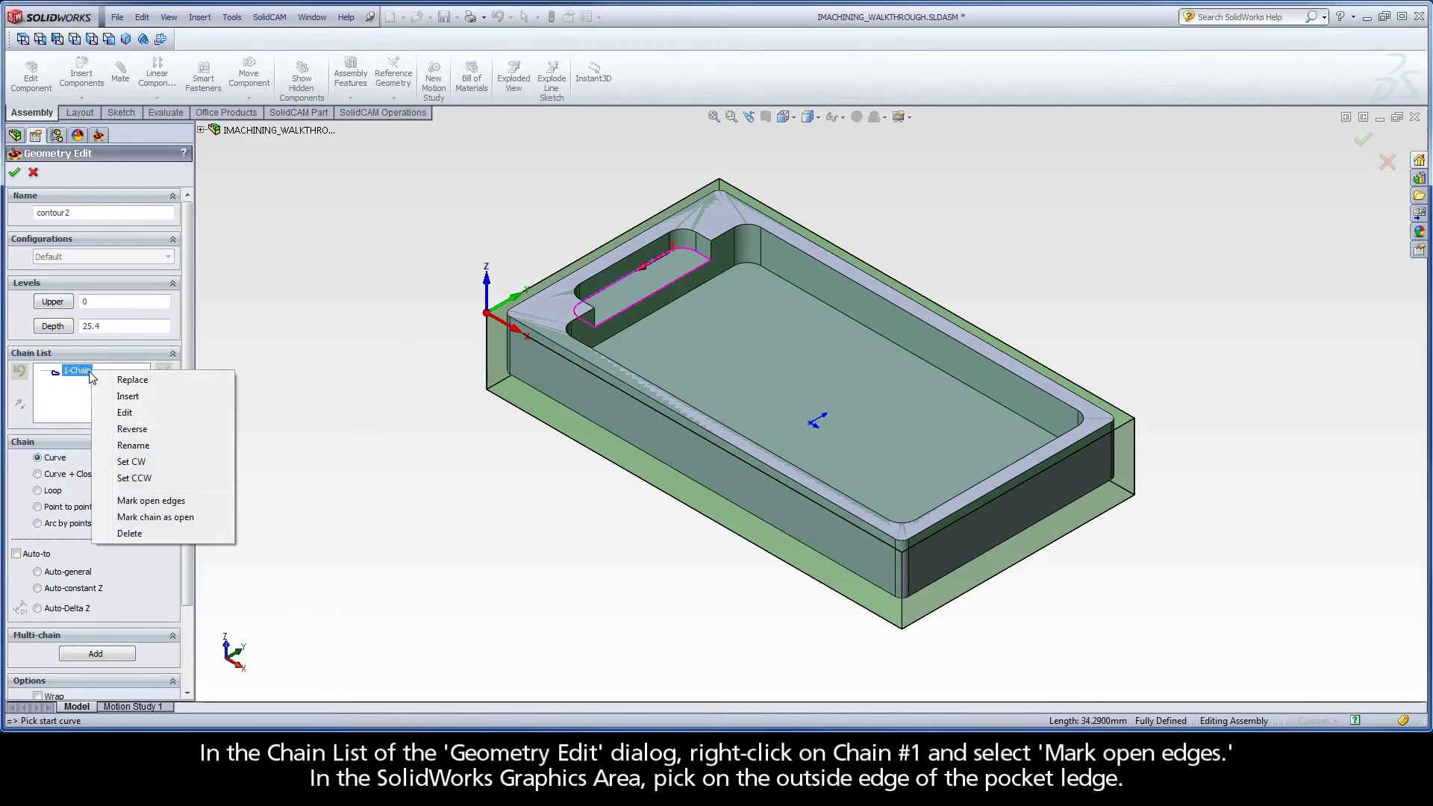
{"action": "left_click", "coordinate": [174, 501]}
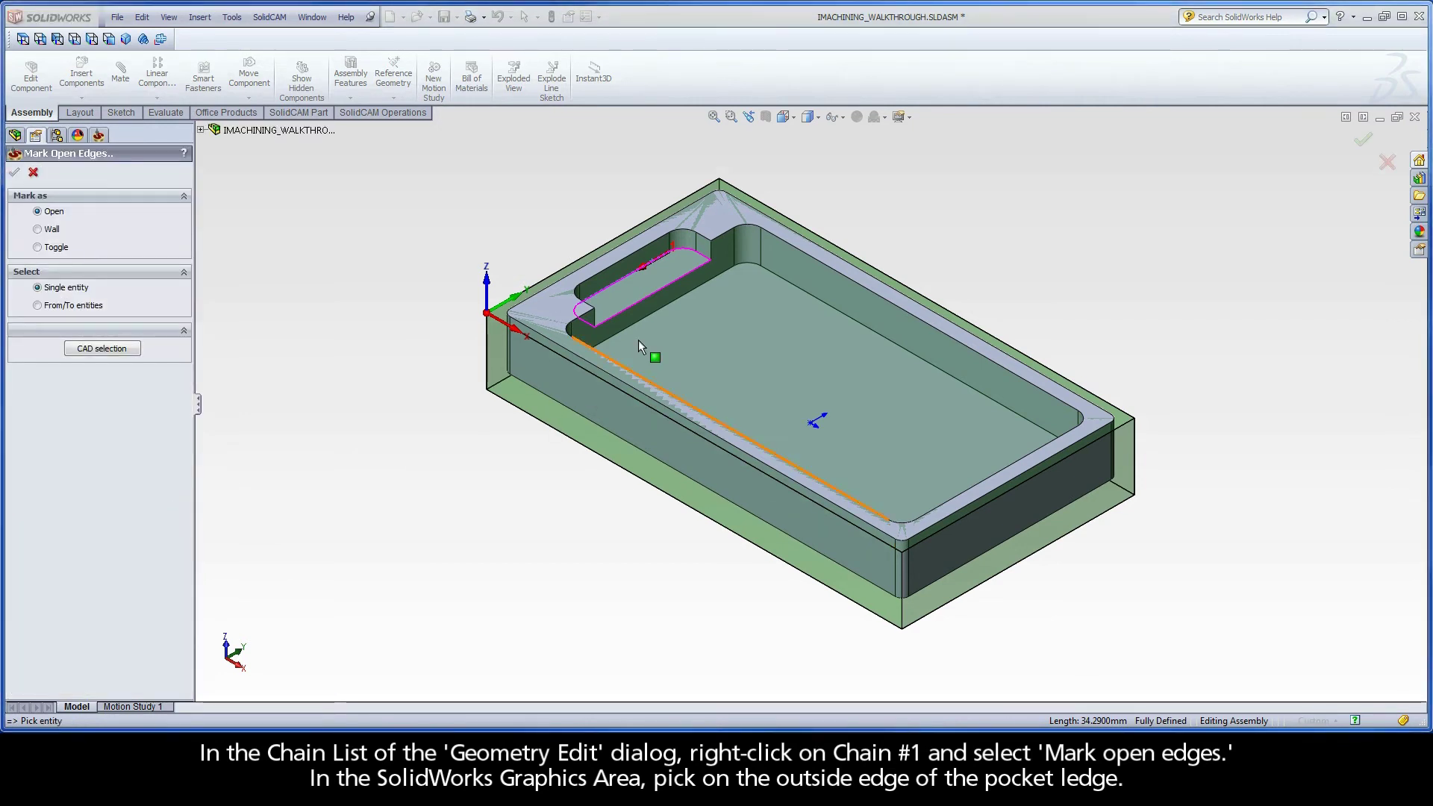
{"action": "left_click", "coordinate": [677, 280]}
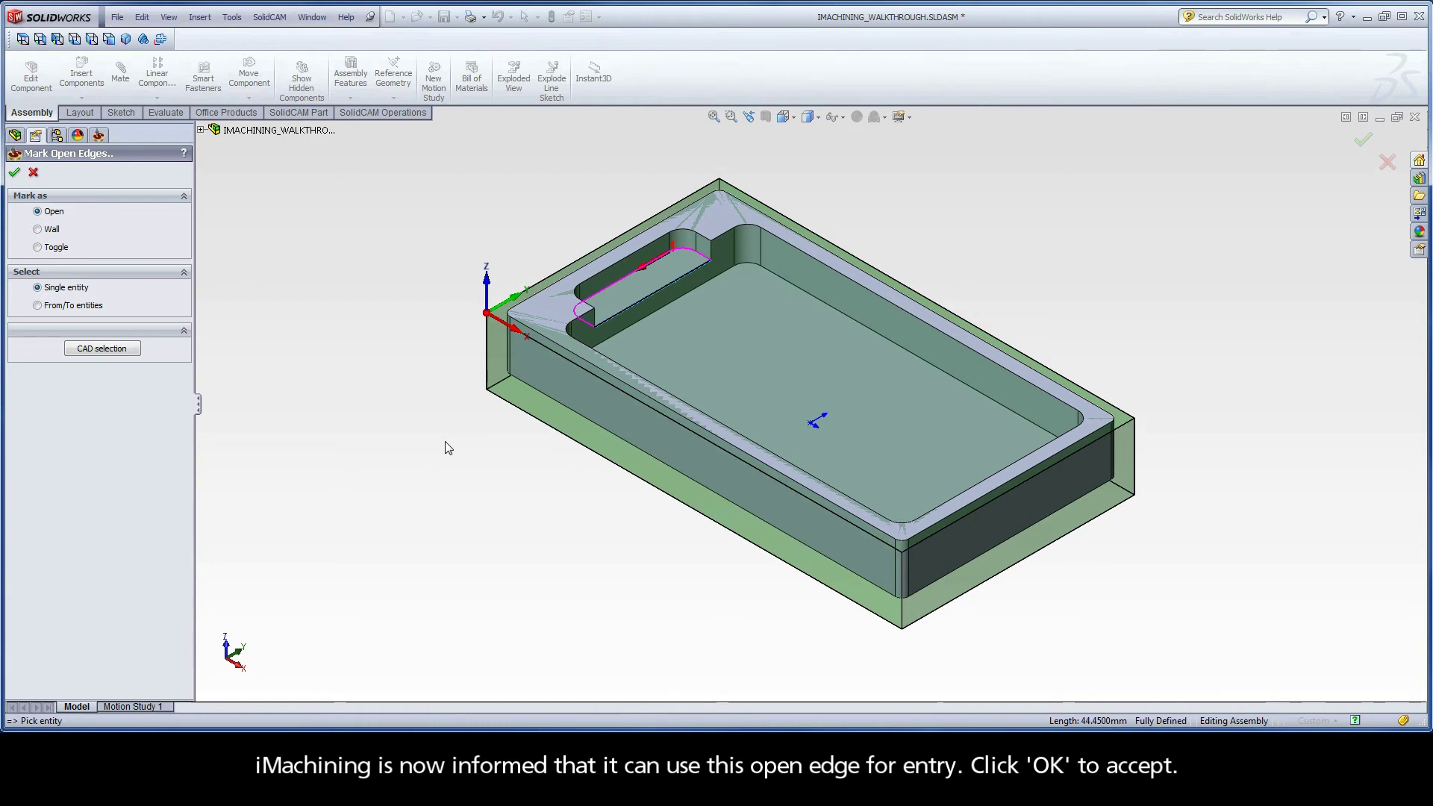
{"action": "left_click", "coordinate": [15, 174]}
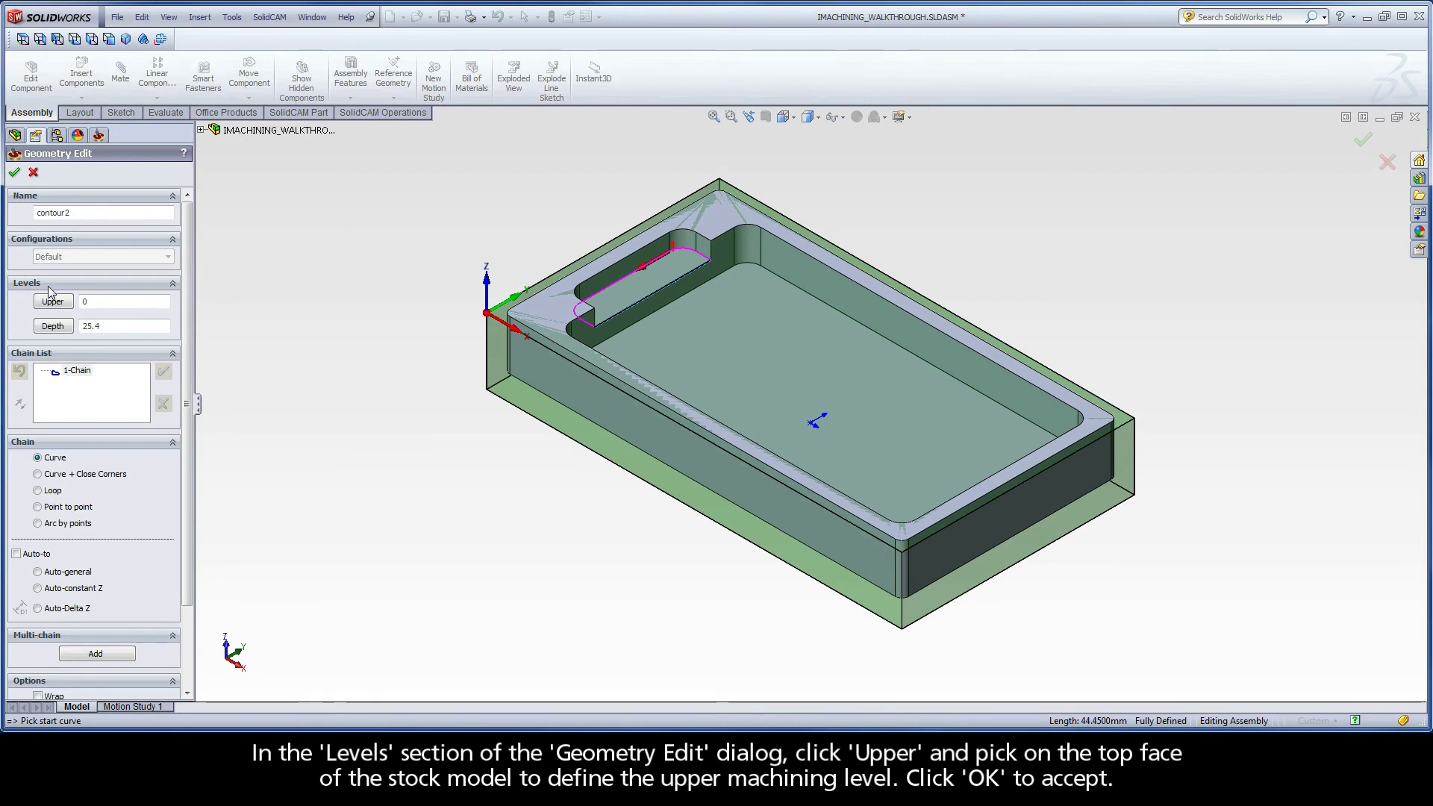
Set upper level 0 from the stock top face and depth -6.35 from the ledge floor
{"action": "left_click", "coordinate": [49, 306]}
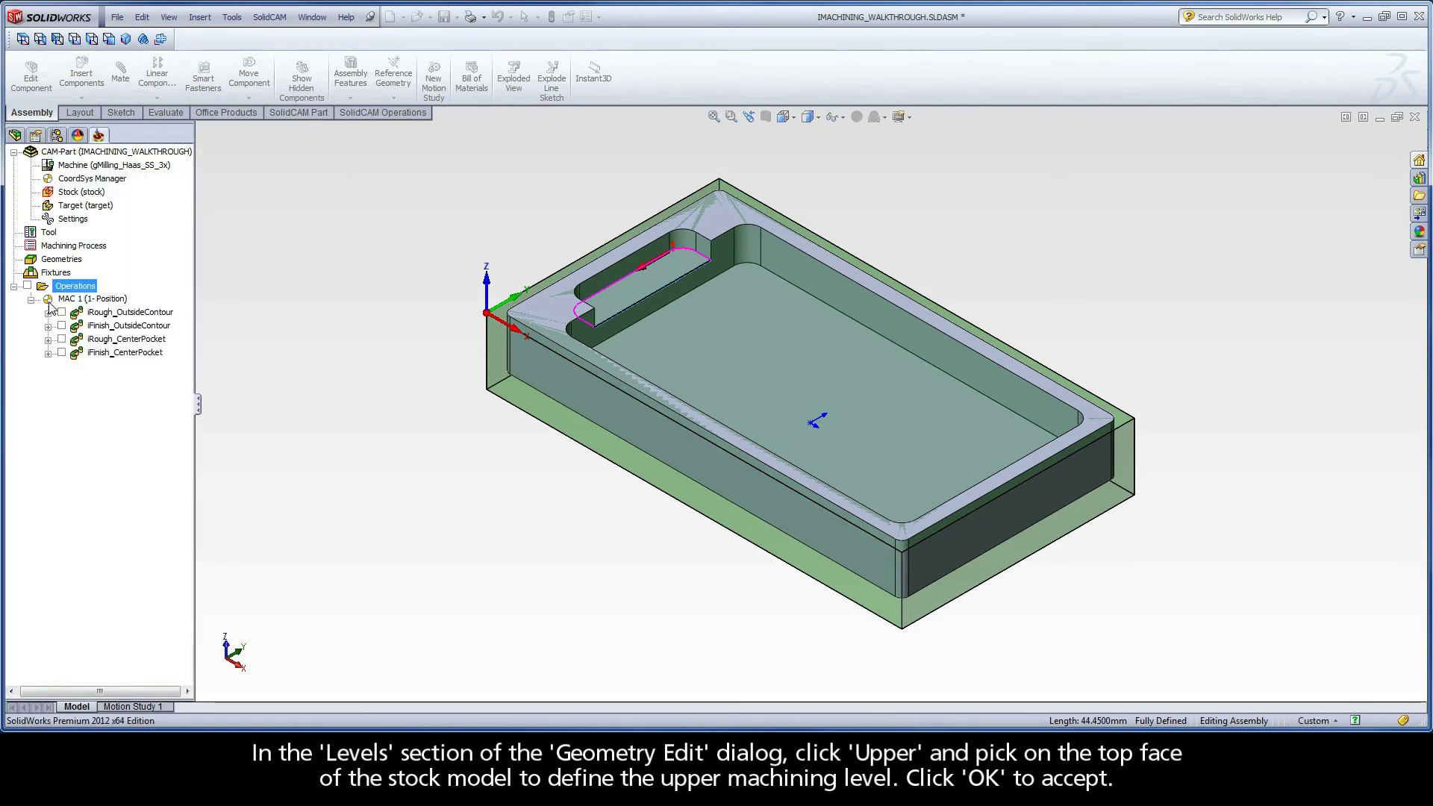
{"action": "left_click", "coordinate": [502, 315]}
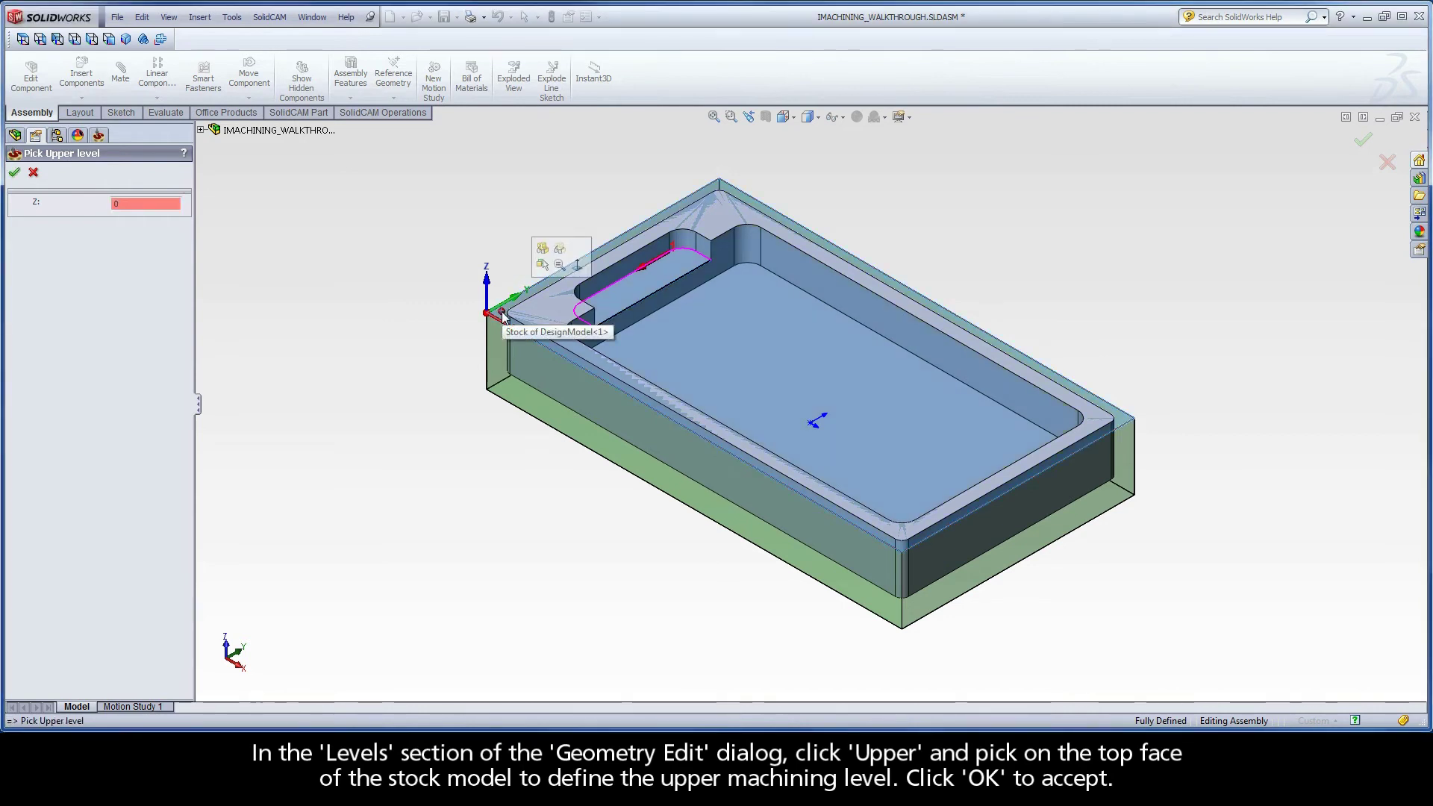
{"action": "left_click", "coordinate": [14, 172]}
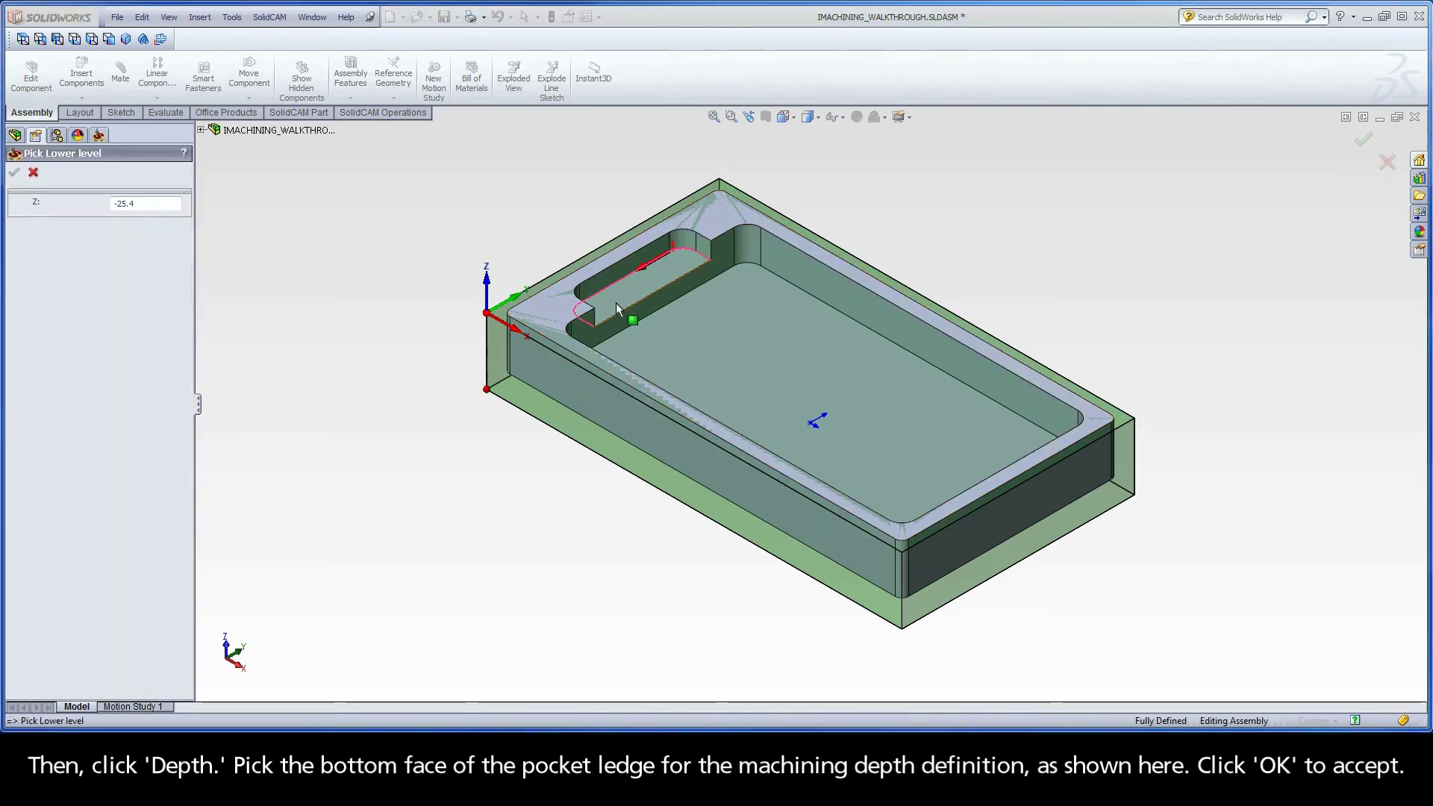
{"action": "left_click", "coordinate": [636, 285]}
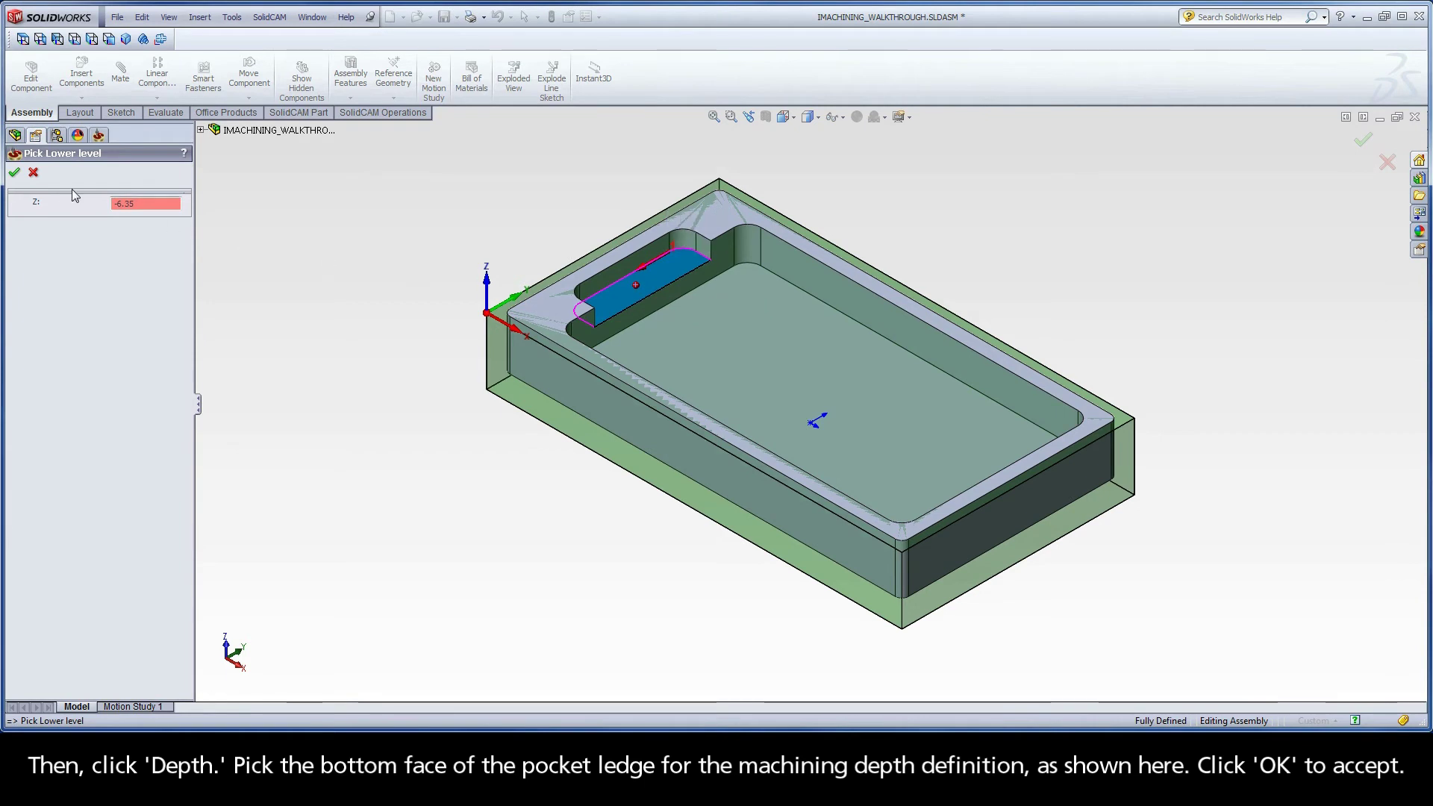
{"action": "left_click", "coordinate": [14, 175]}
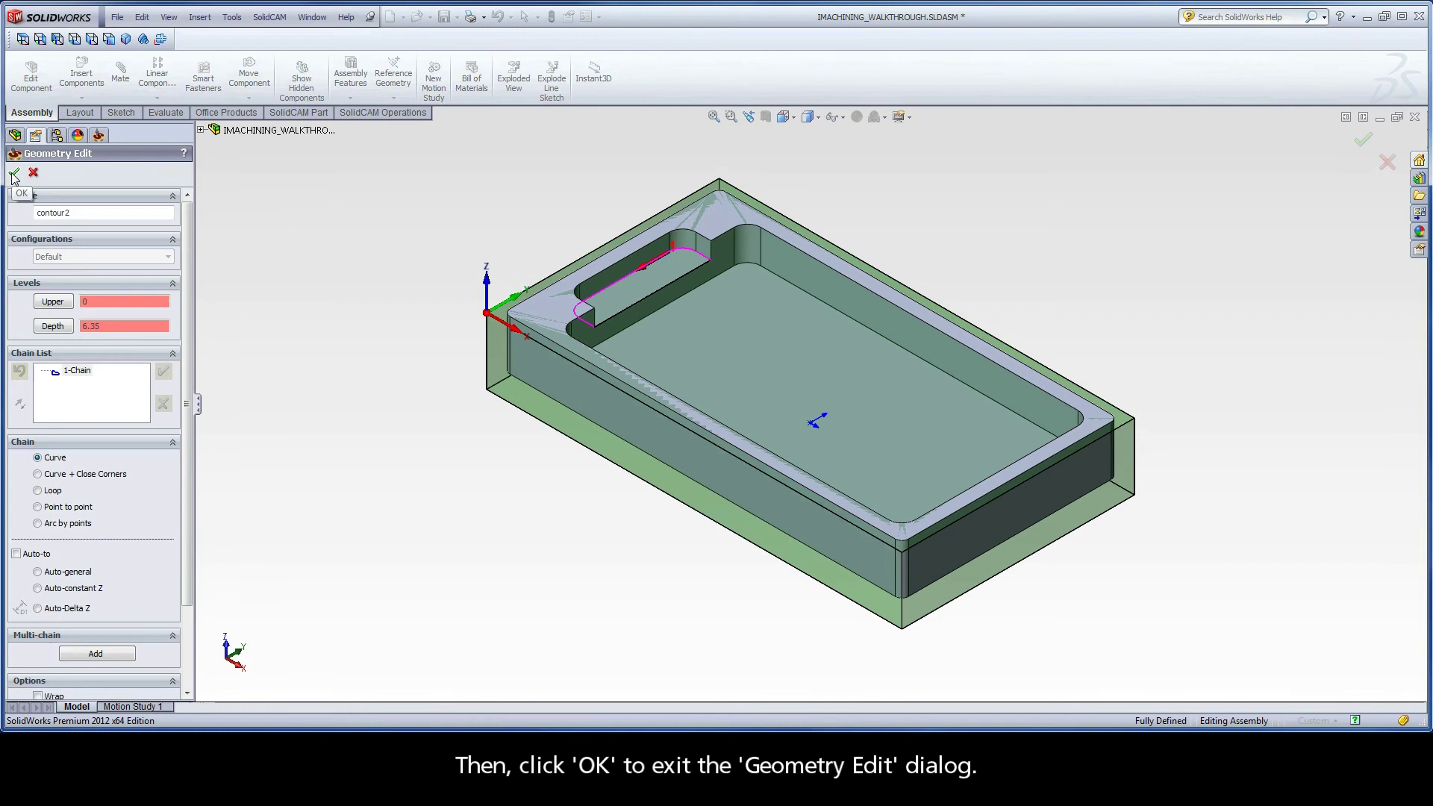
{"action": "left_click", "coordinate": [13, 174]}
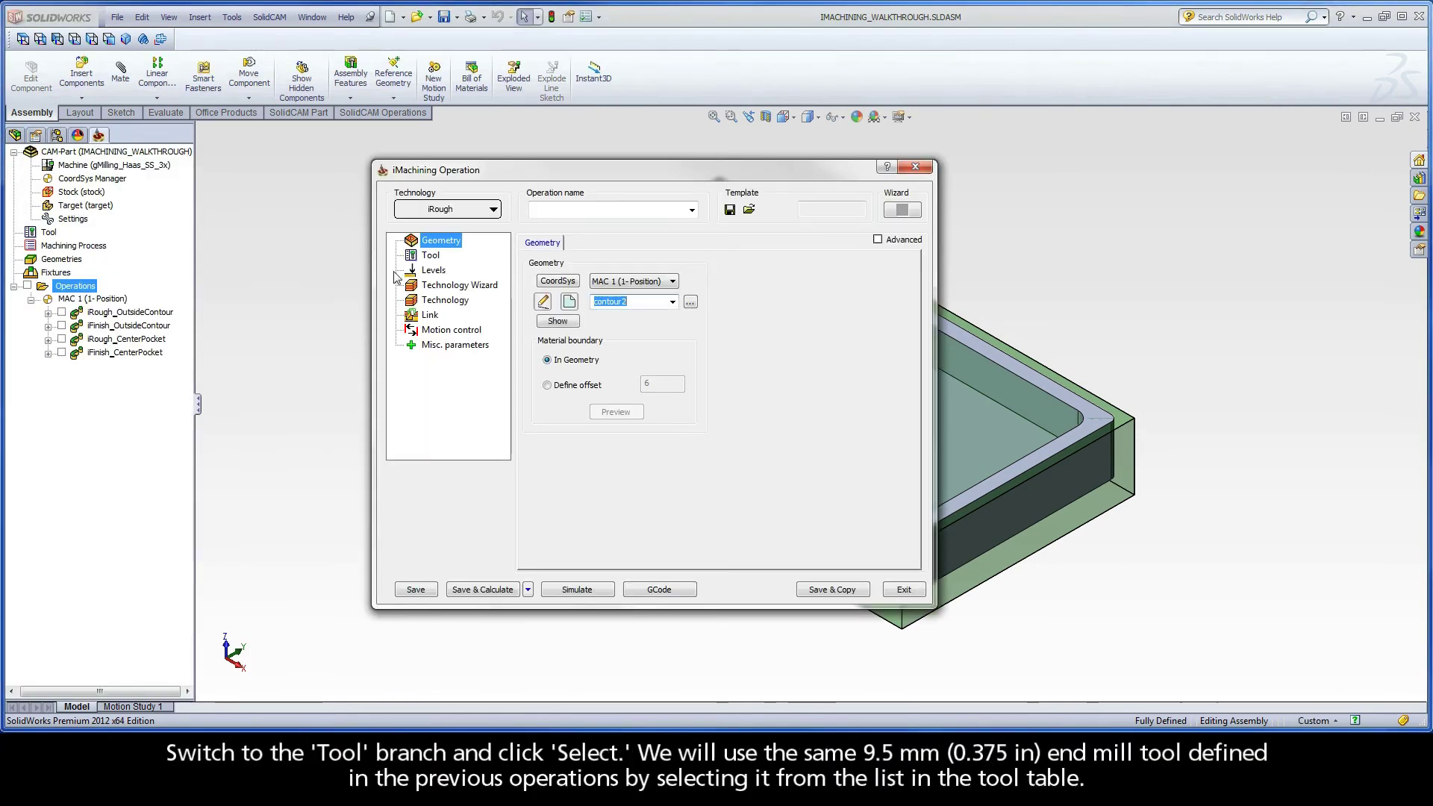
Assign tool 1, the 9.5 mm end mill, and show its Technology Wizard conditions
{"action": "left_click", "coordinate": [431, 258]}
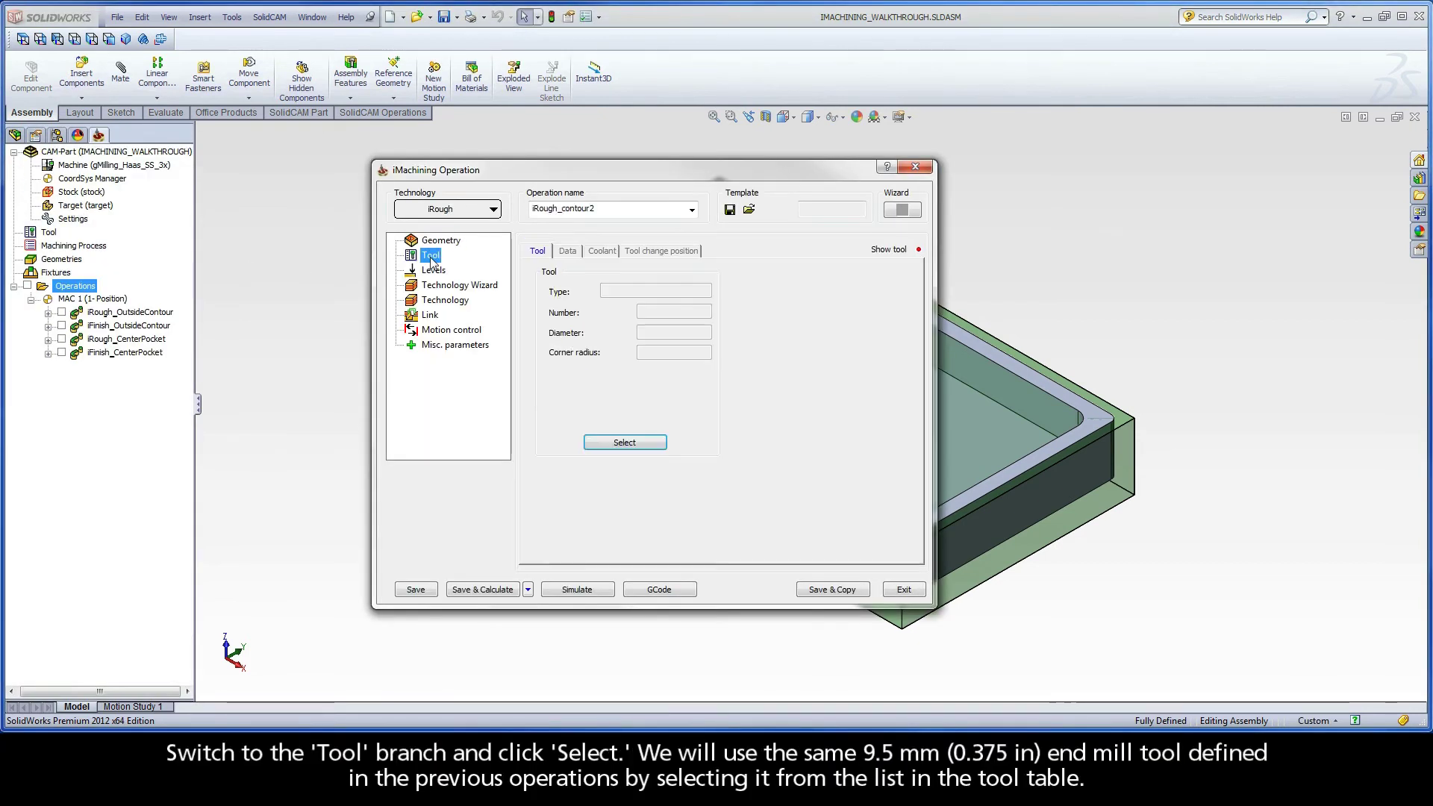
{"action": "left_click", "coordinate": [609, 444]}
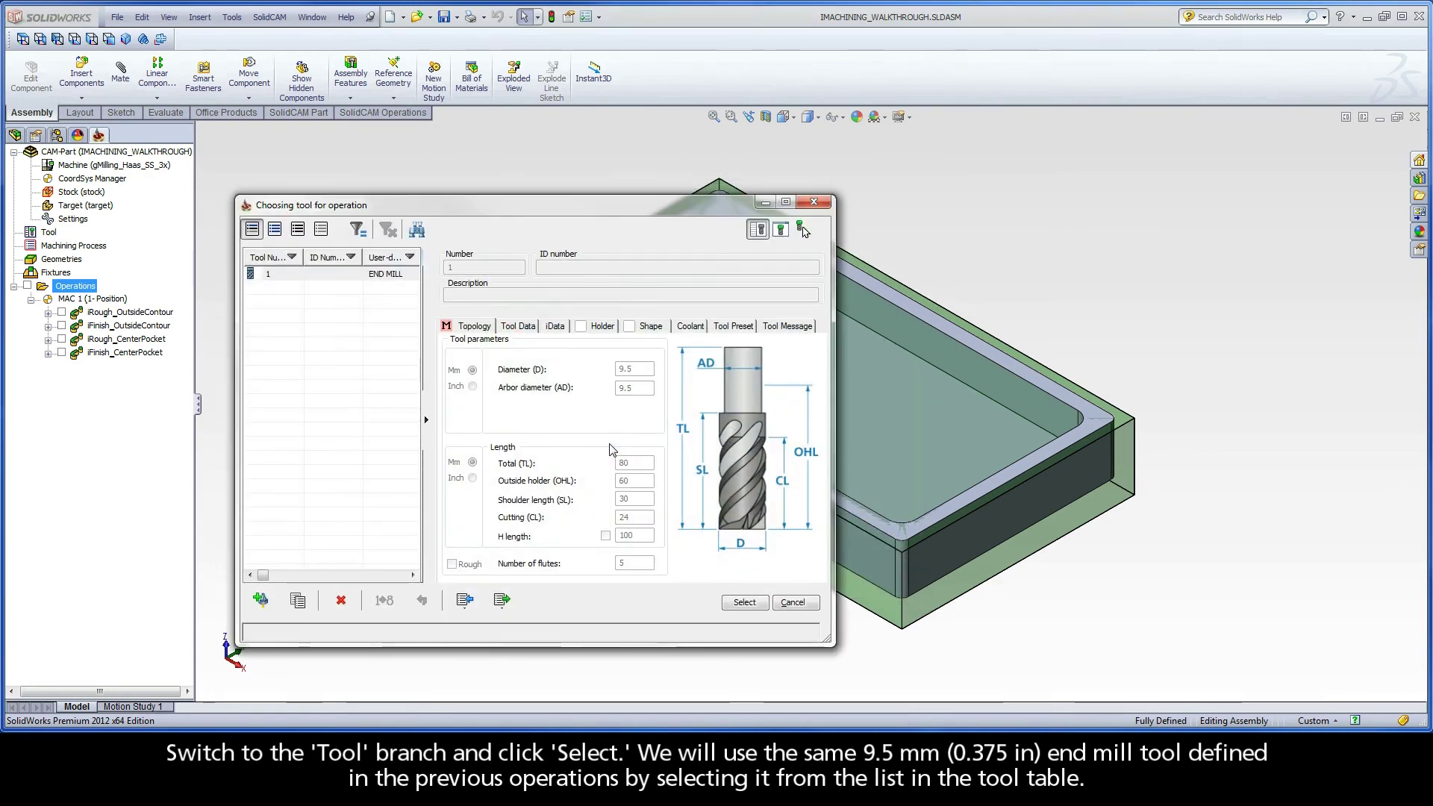
{"action": "left_click", "coordinate": [391, 276]}
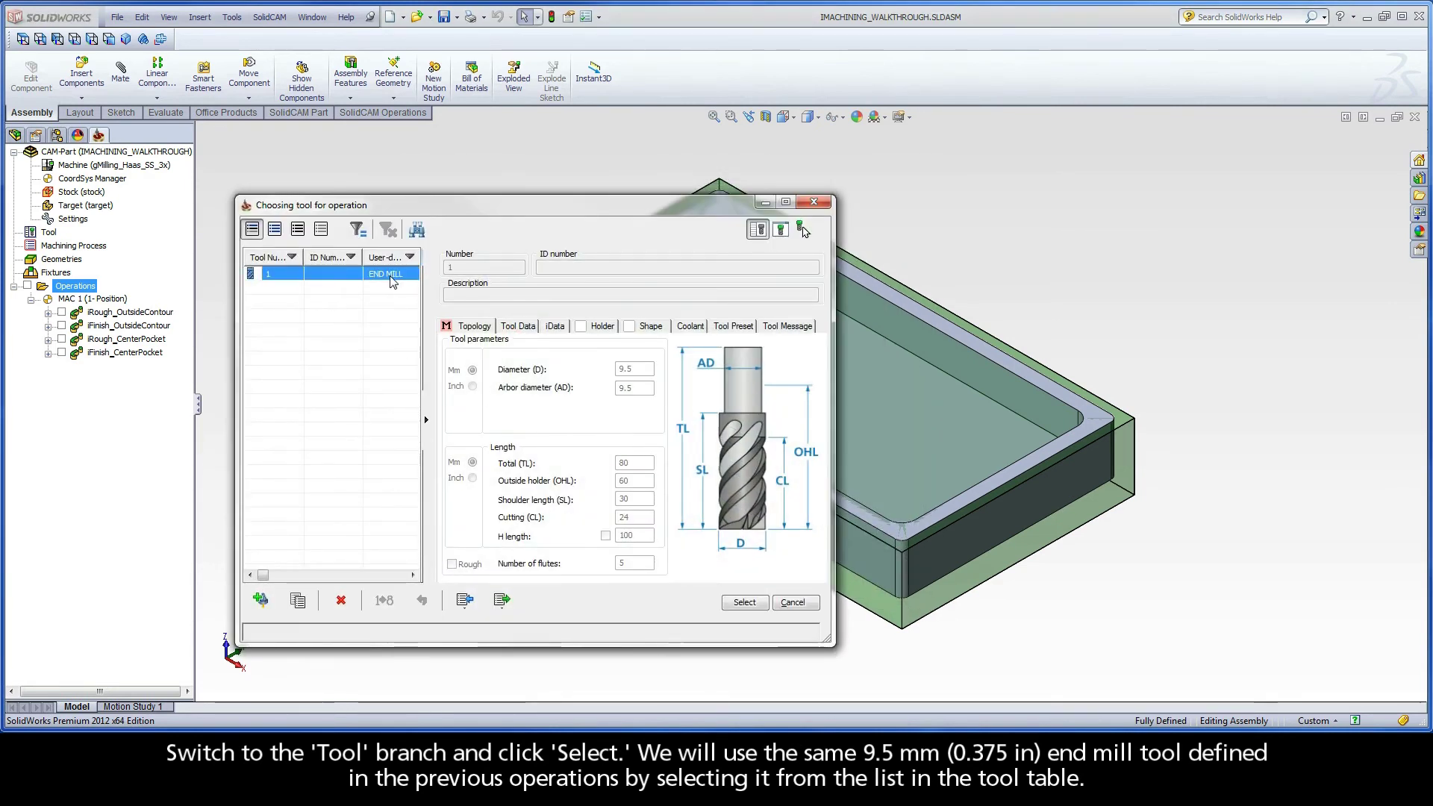
{"action": "left_click", "coordinate": [744, 602]}
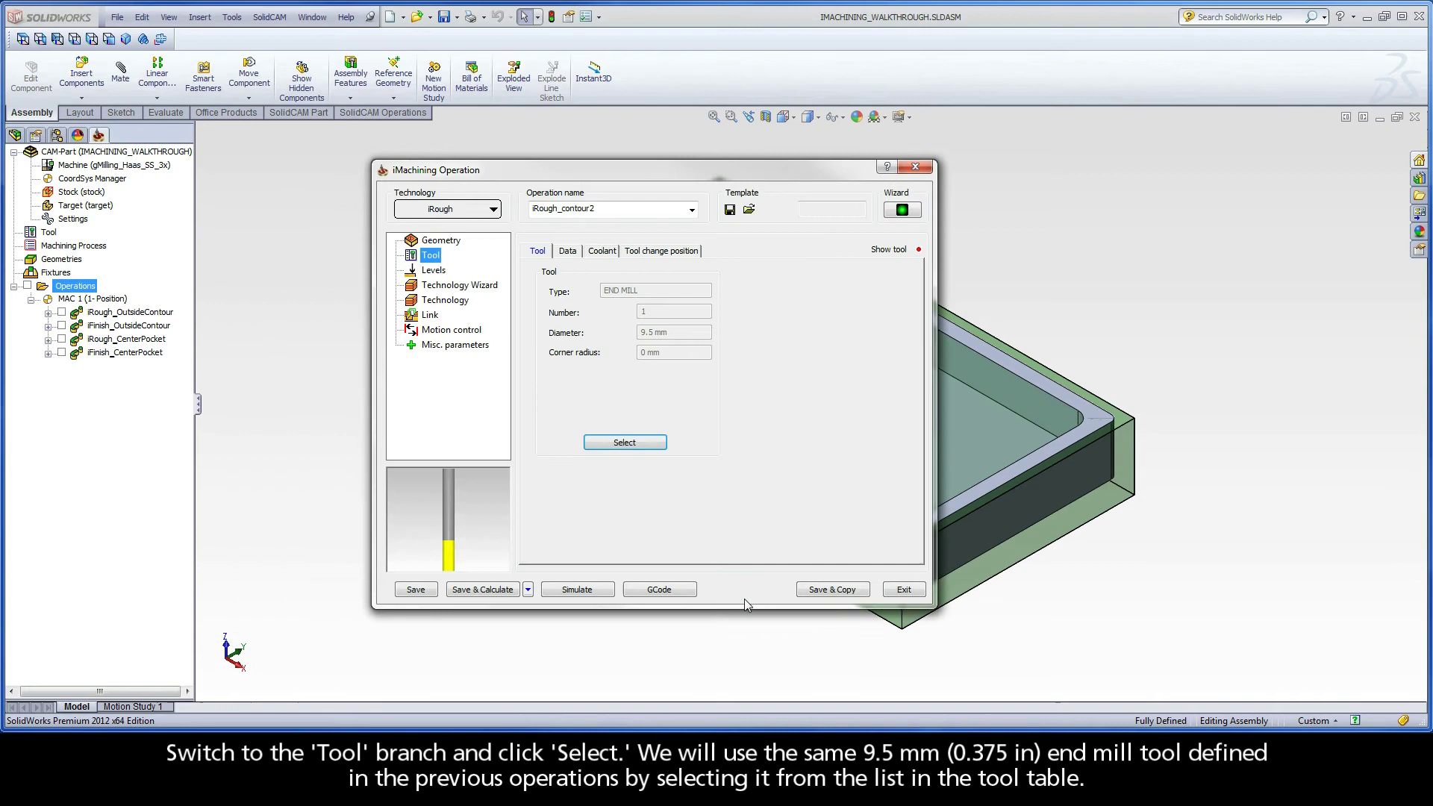
{"action": "left_click", "coordinate": [459, 285]}
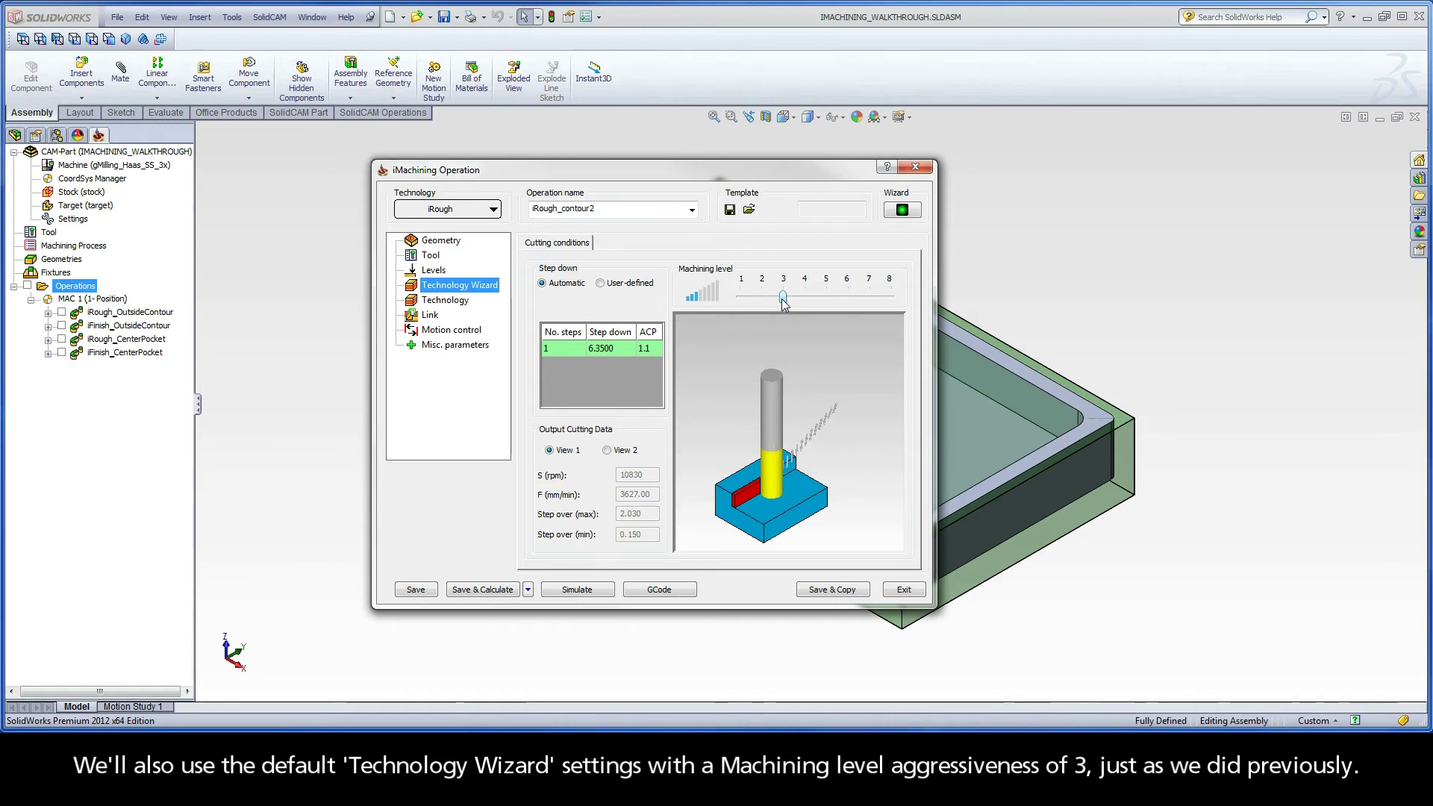
Keep a 0.24 wall offset, rename the operation iRough_PocketLedge, and save and calculate it
{"action": "left_click", "coordinate": [456, 306]}
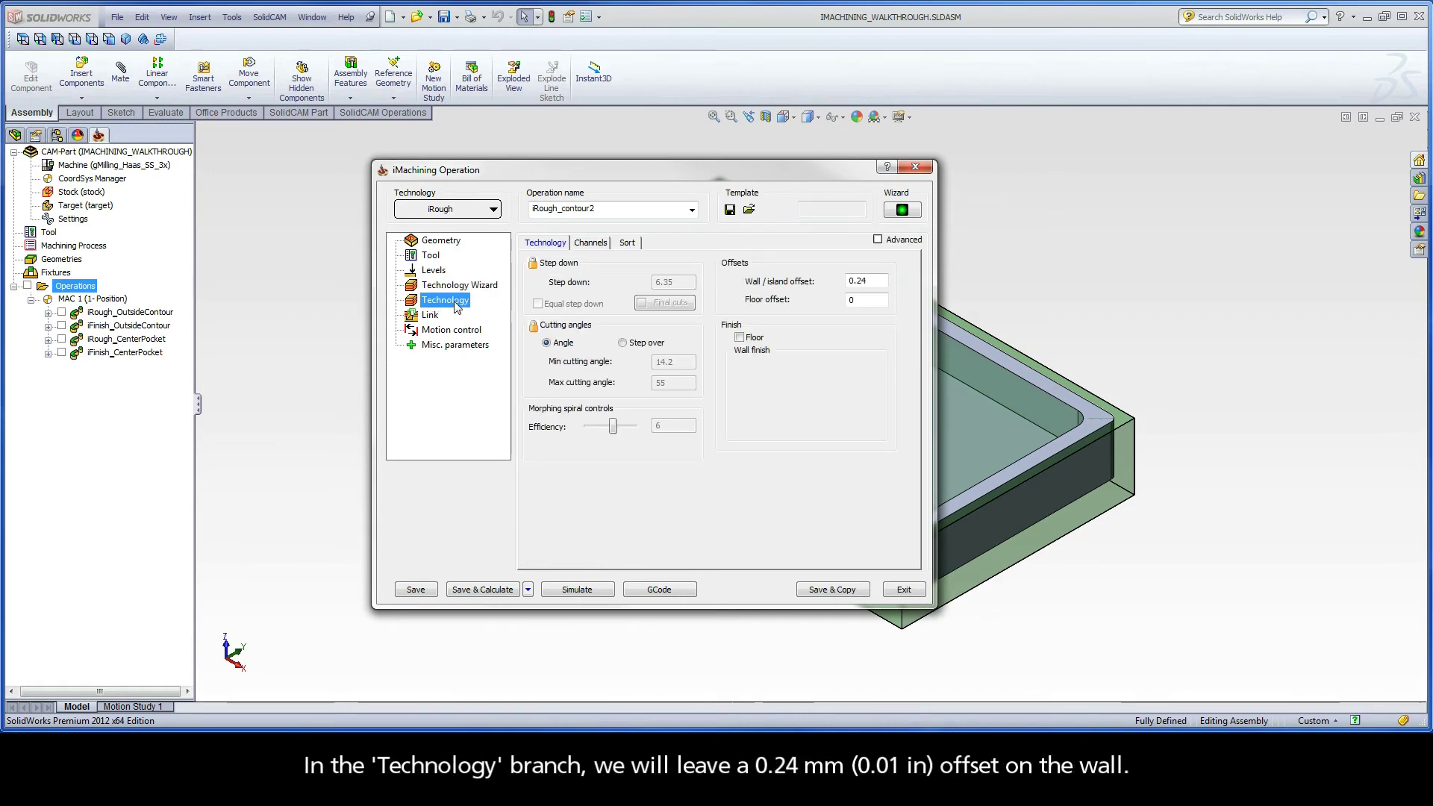
{"action": "left_click", "coordinate": [870, 280]}
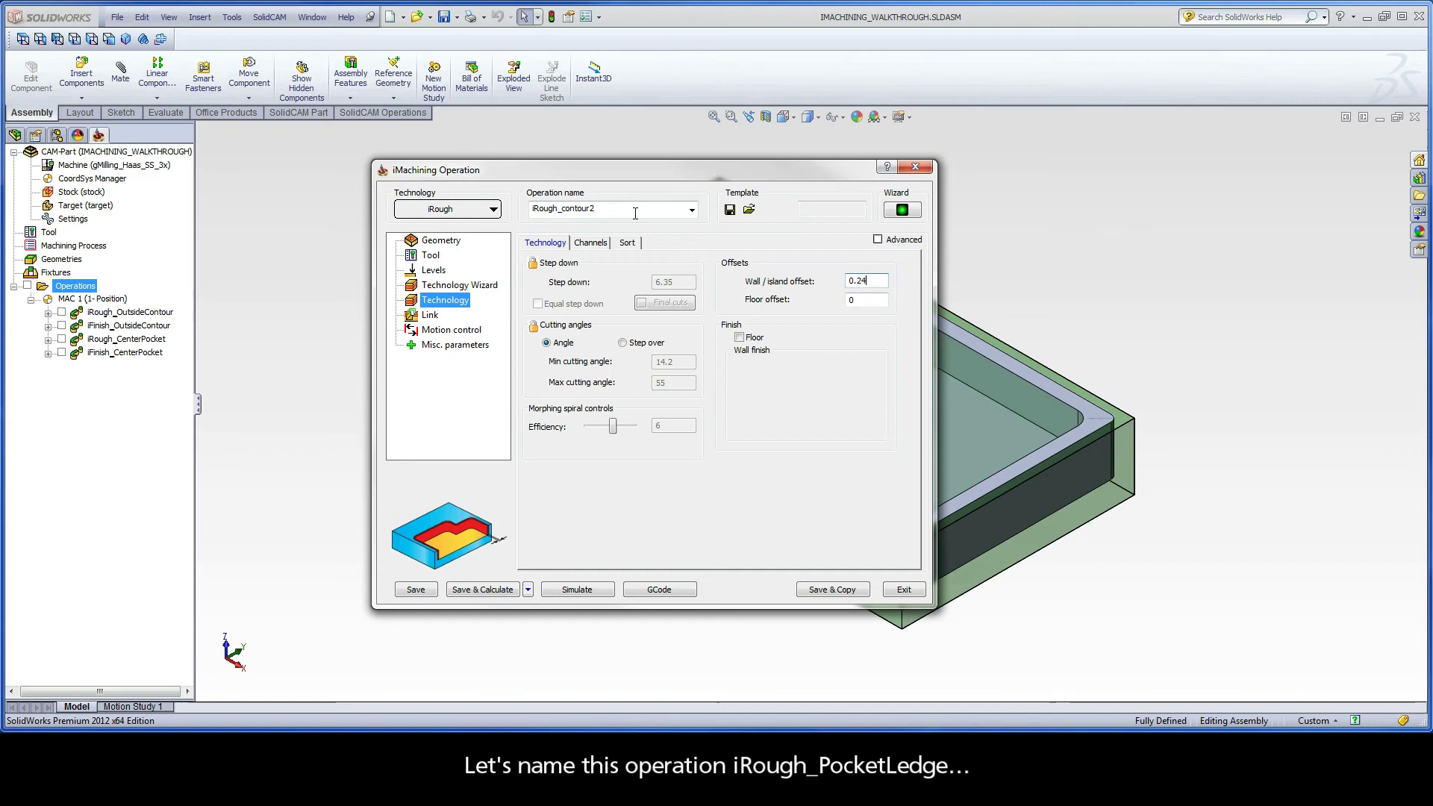
{"action": "double_click", "coordinate": [595, 209]}
{"action": "left_click", "coordinate": [595, 209]}
{"action": "left_click_drag", "start_coordinate": [595, 209], "coordinate": [563, 208]}
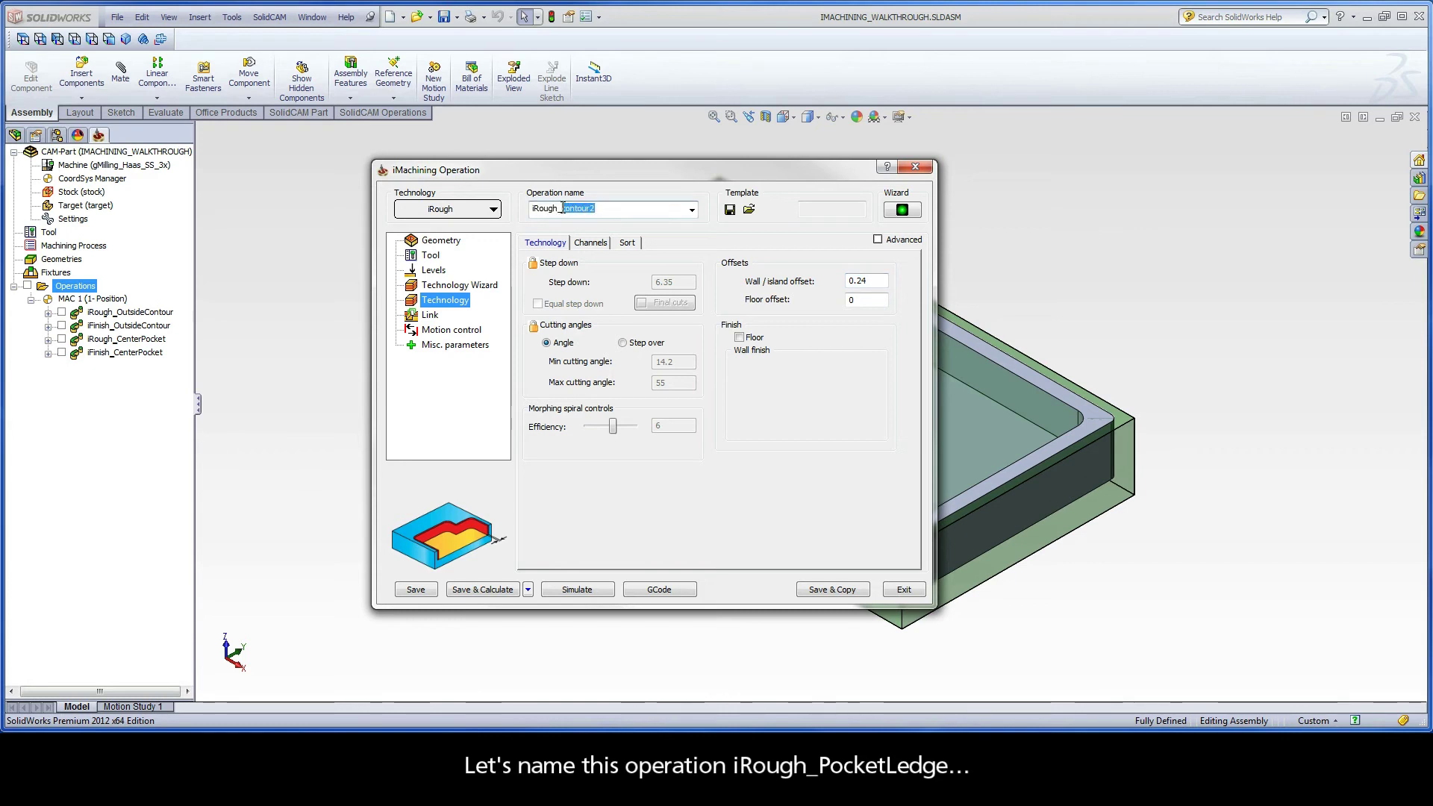
{"action": "type", "text": "PocketLedge"}
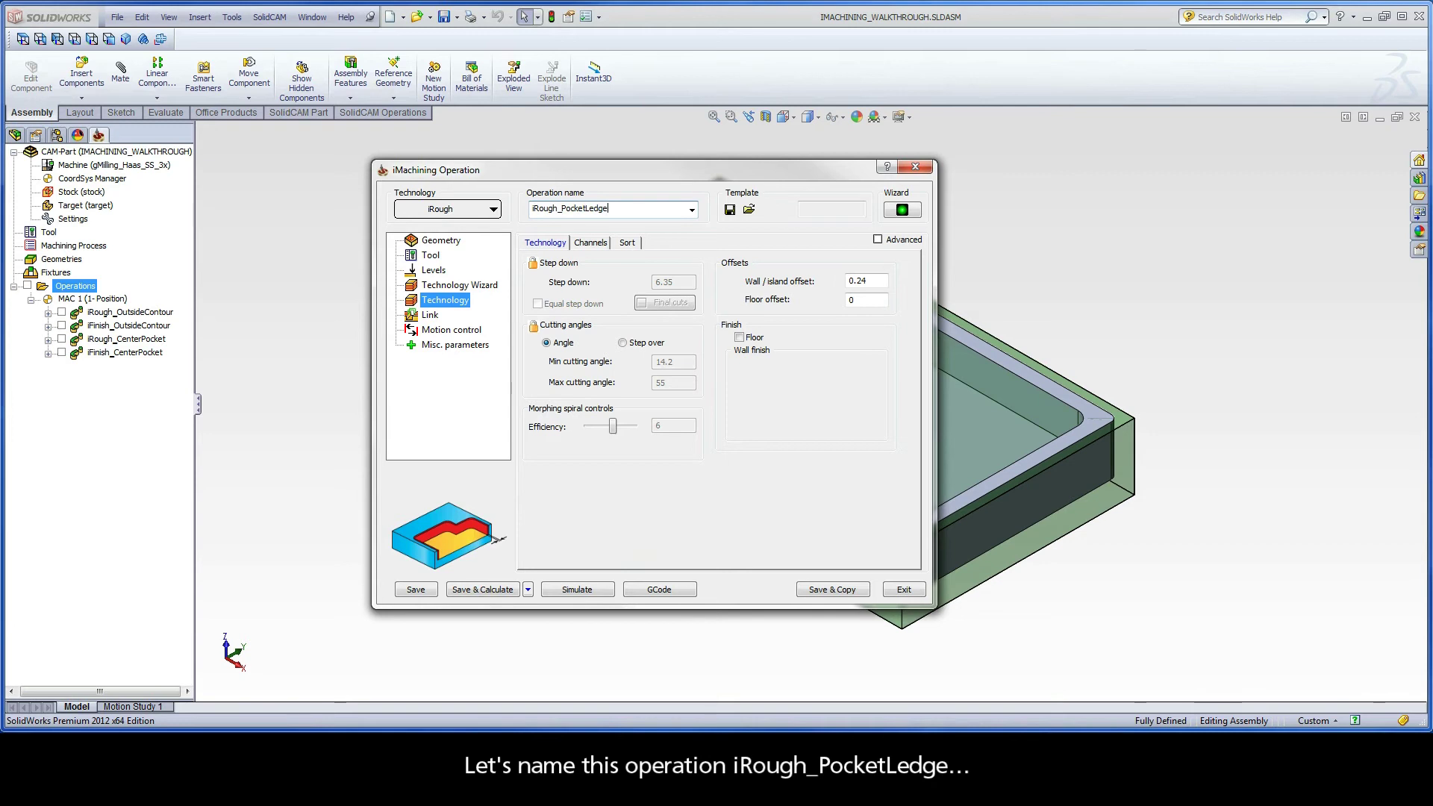
{"action": "left_click", "coordinate": [472, 590]}
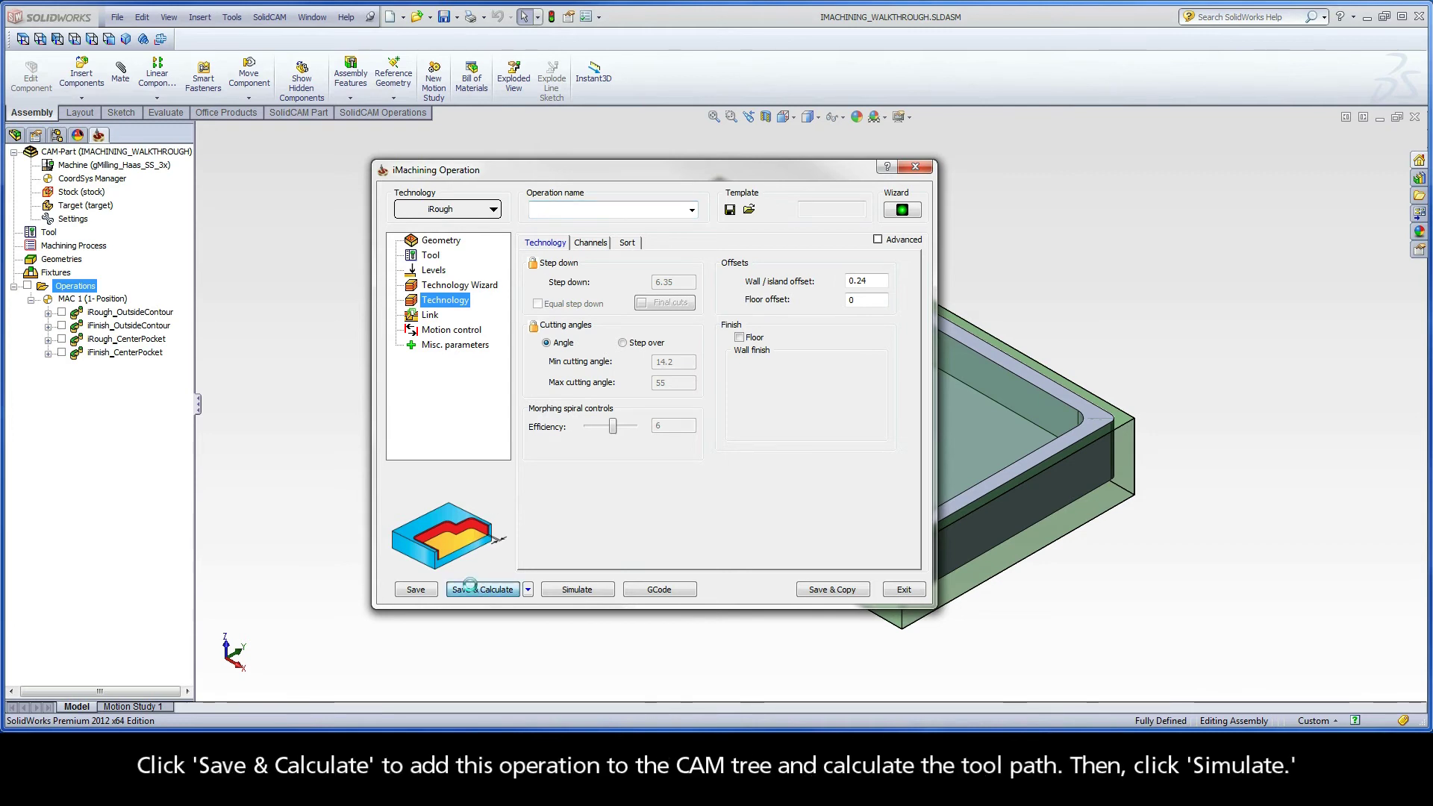
Play the SolidVerify simulation of iRough_PocketLedge's tool path
{"action": "left_click", "coordinate": [578, 590]}
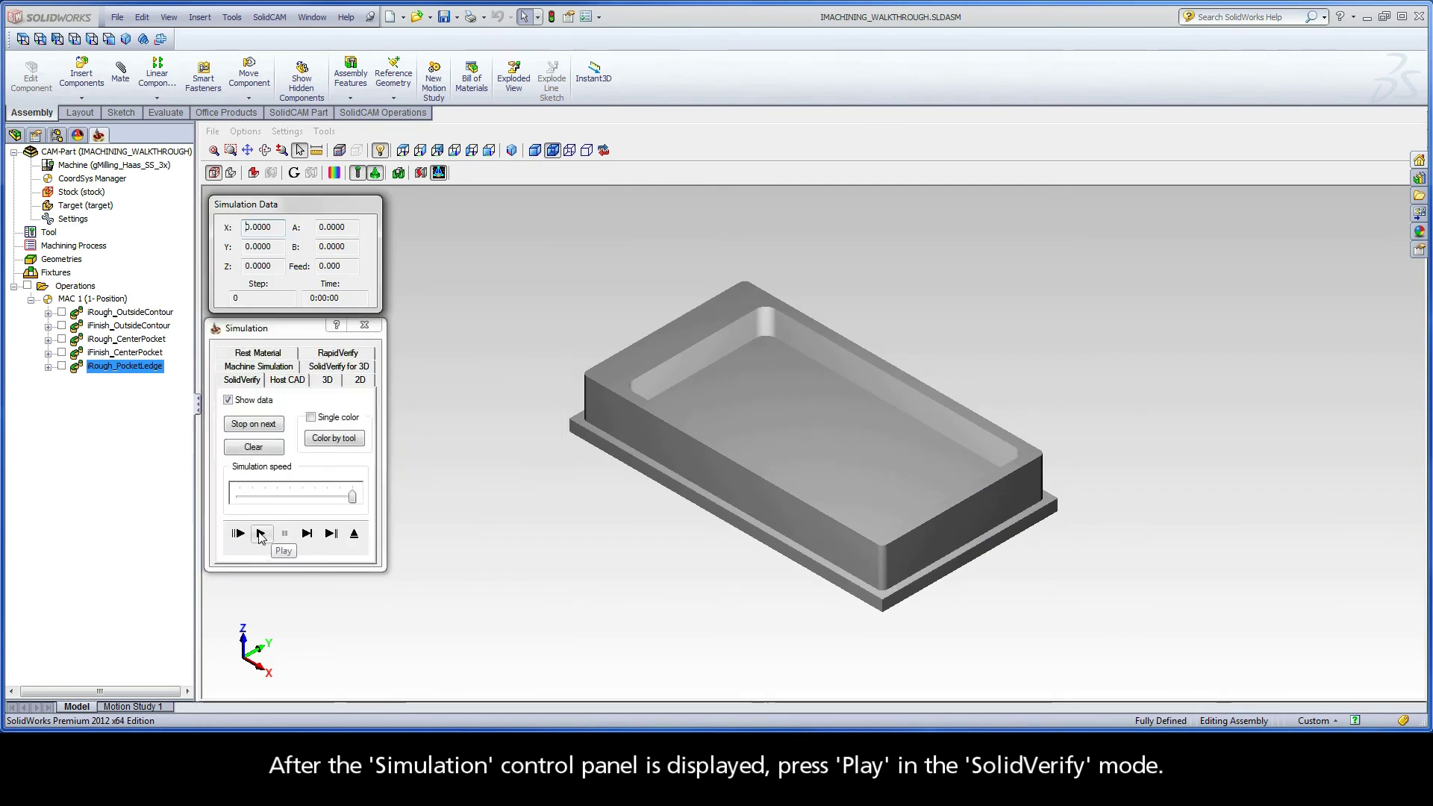
{"action": "left_click", "coordinate": [259, 533]}
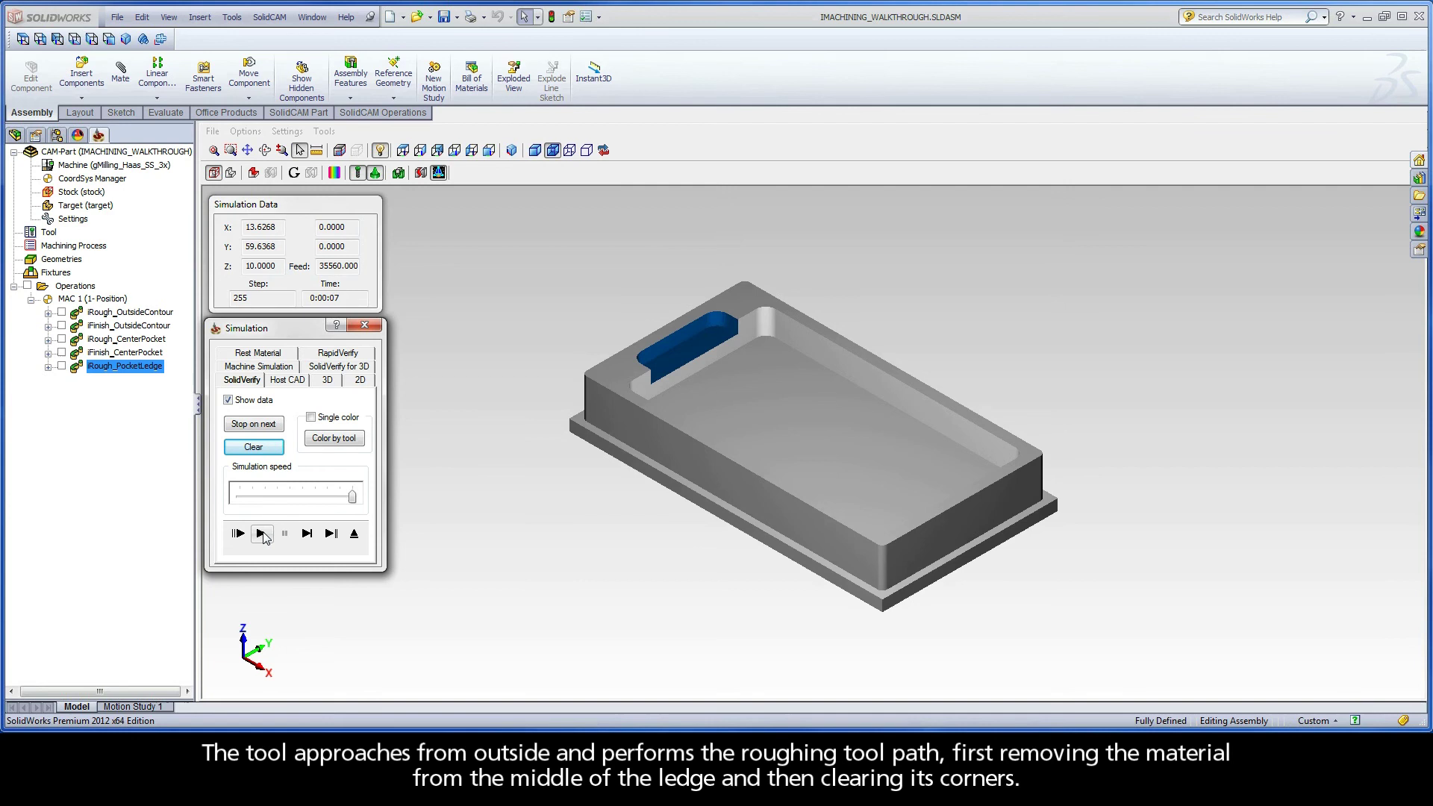
Leave the simulation, duplicate the roughing operation, and switch the copy to iFinish technology
{"action": "left_click", "coordinate": [354, 533]}
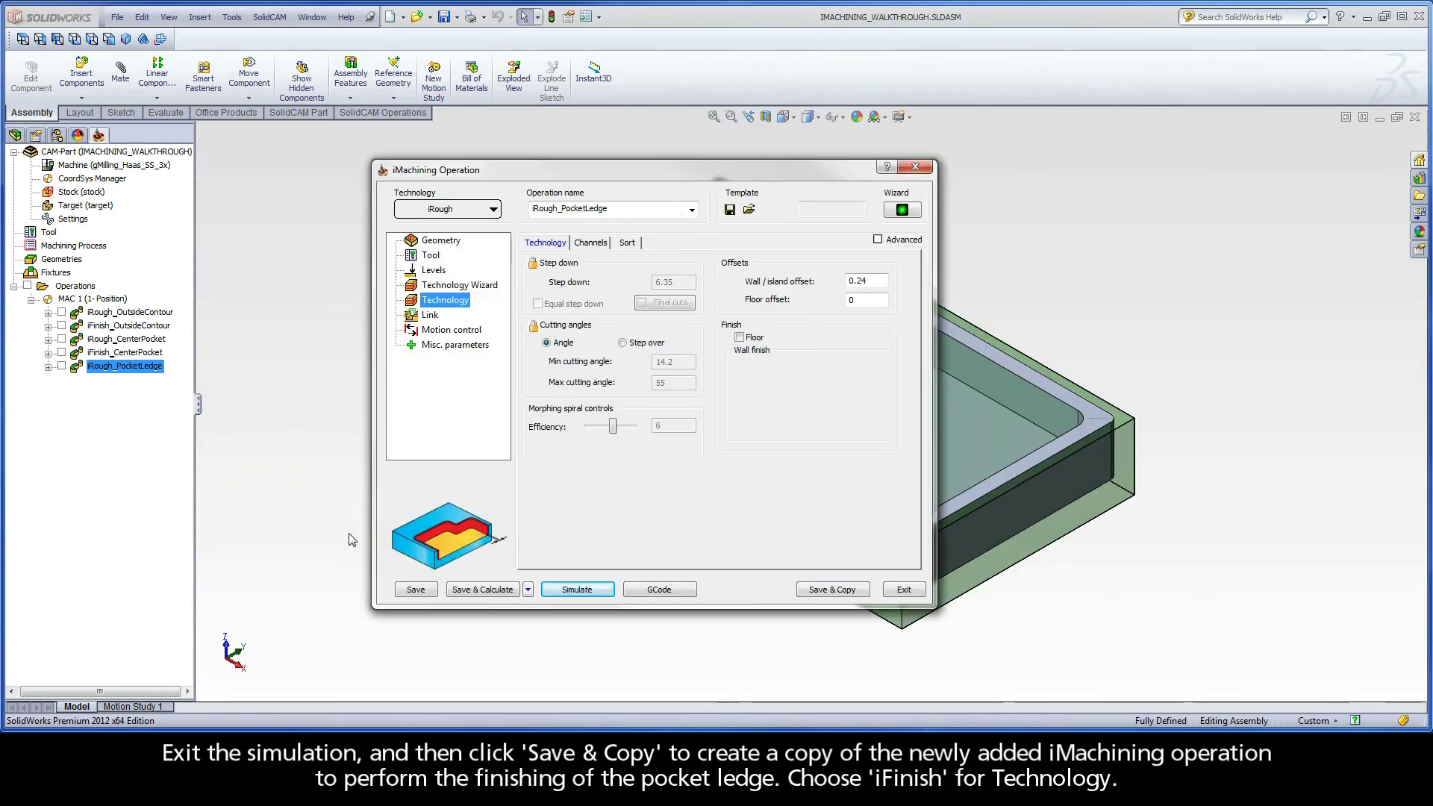
{"action": "left_click", "coordinate": [832, 590]}
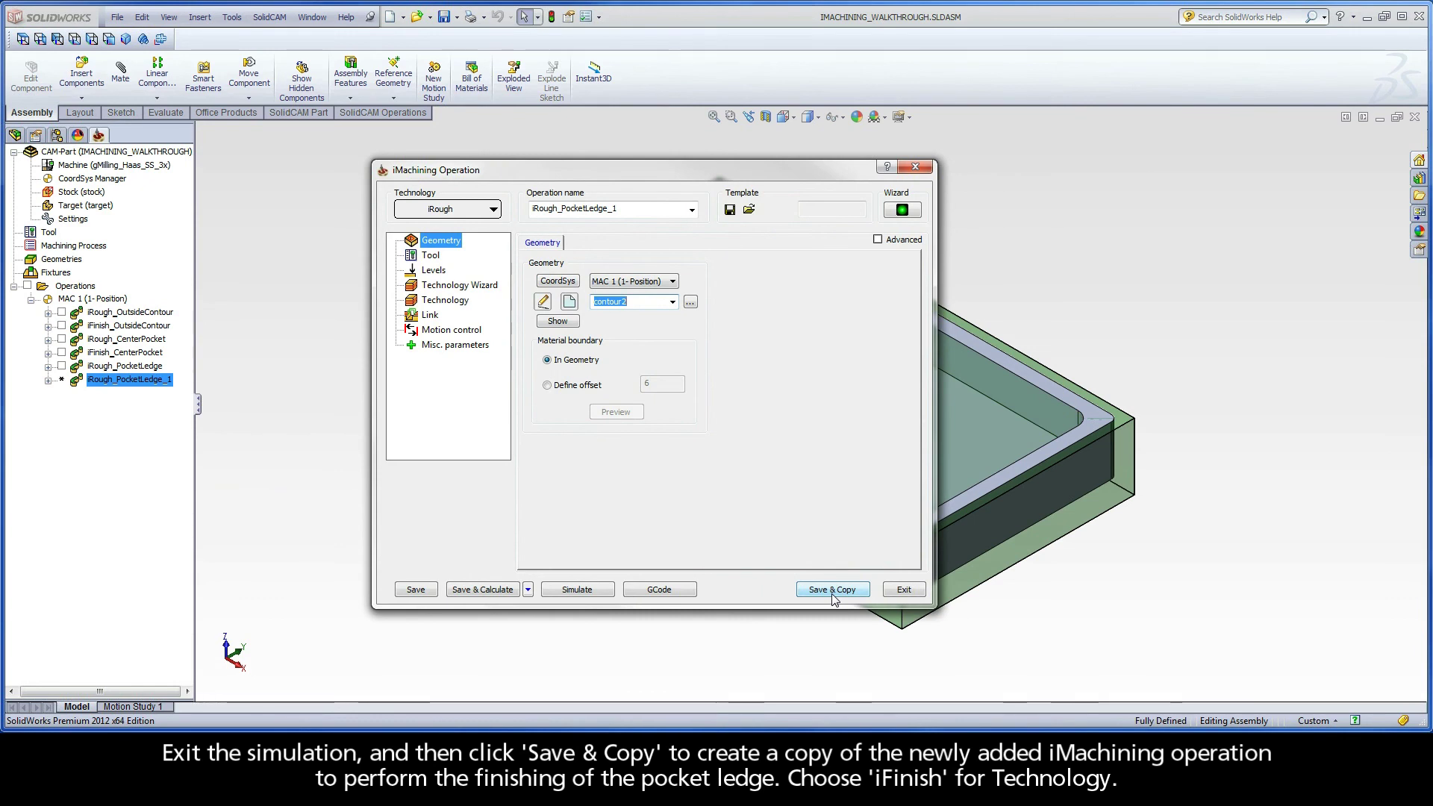
{"action": "left_click", "coordinate": [436, 209]}
{"action": "left_click", "coordinate": [442, 262]}
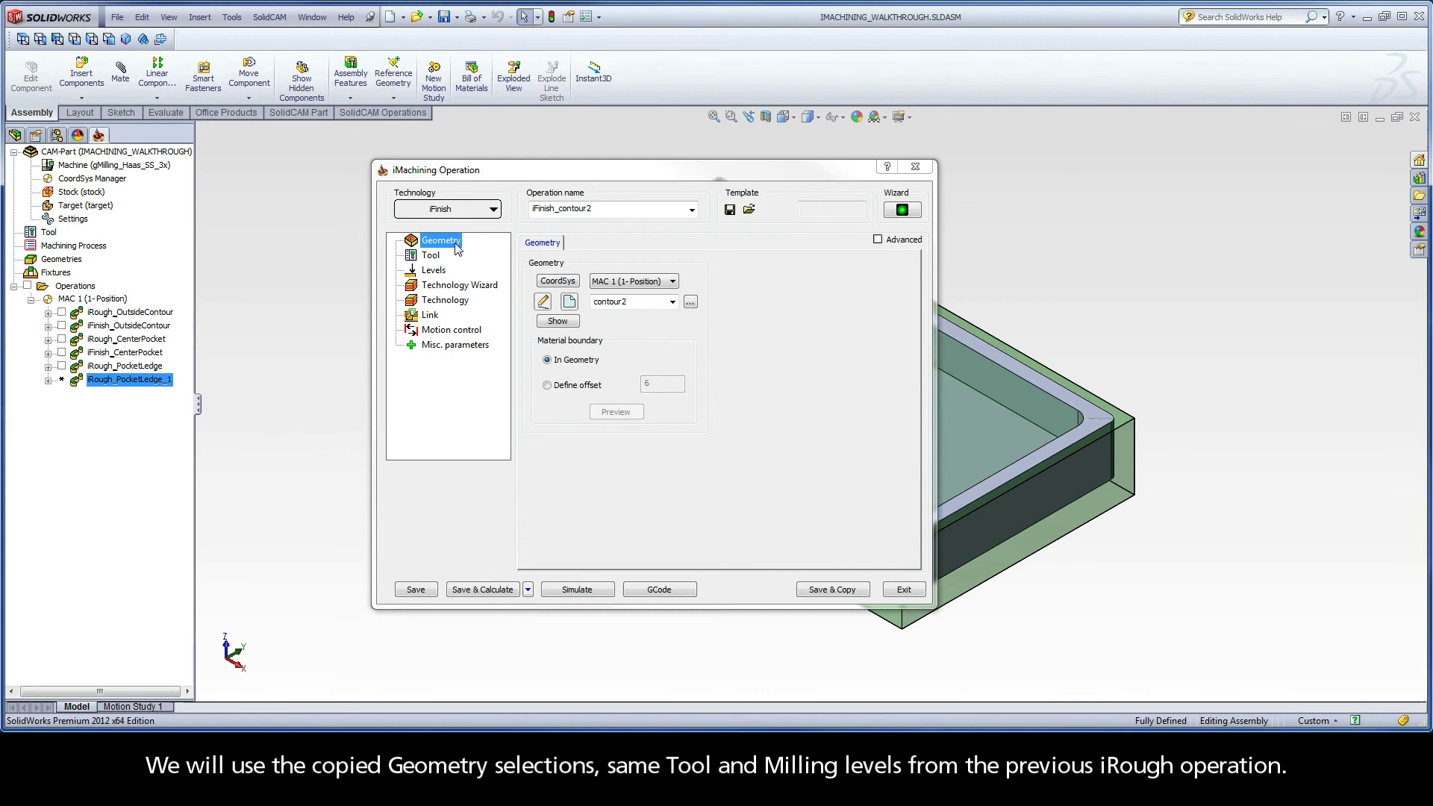
Check the copy's inherited tool, milling levels, machining level 3 and zero wall offset
{"action": "left_click", "coordinate": [433, 255]}
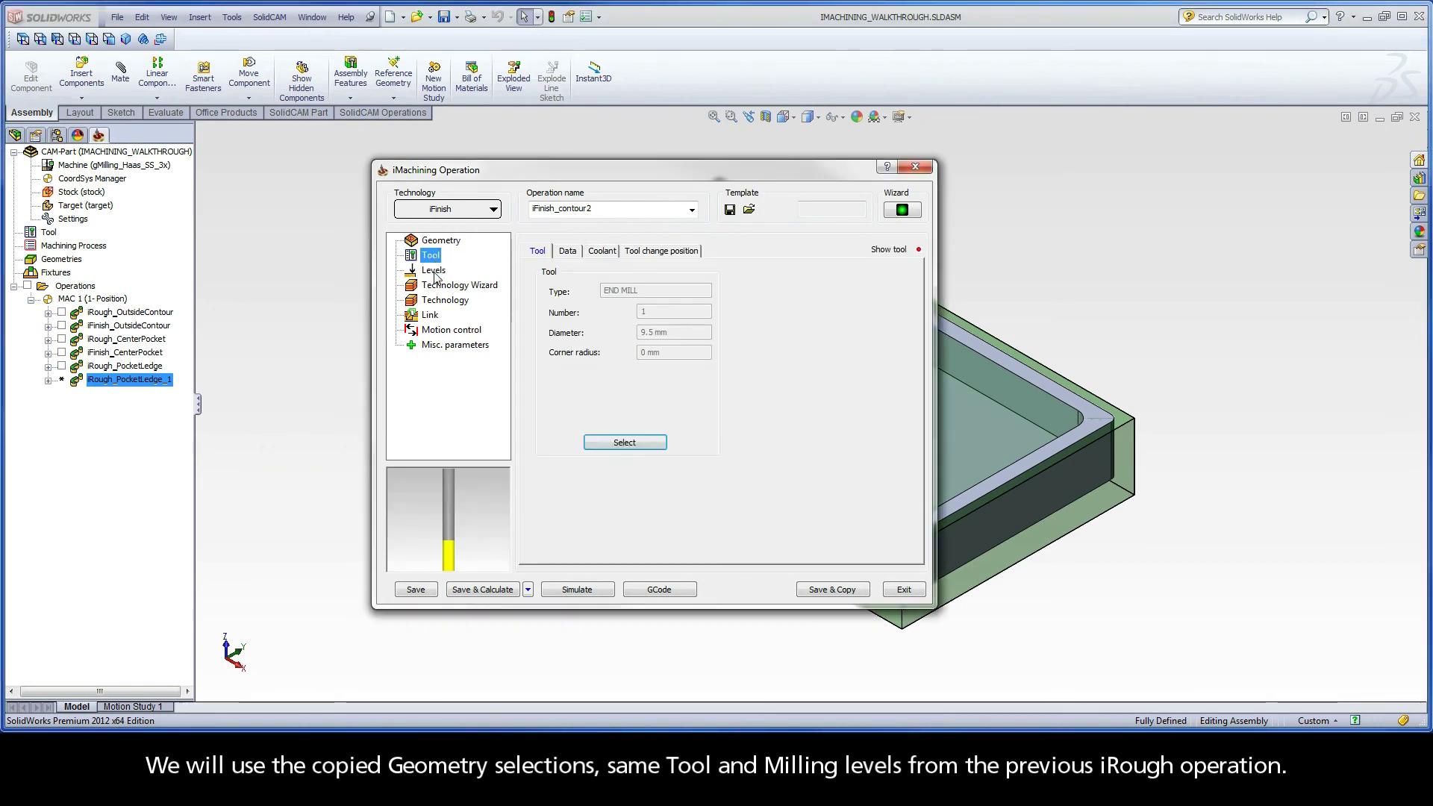
{"action": "left_click", "coordinate": [434, 272]}
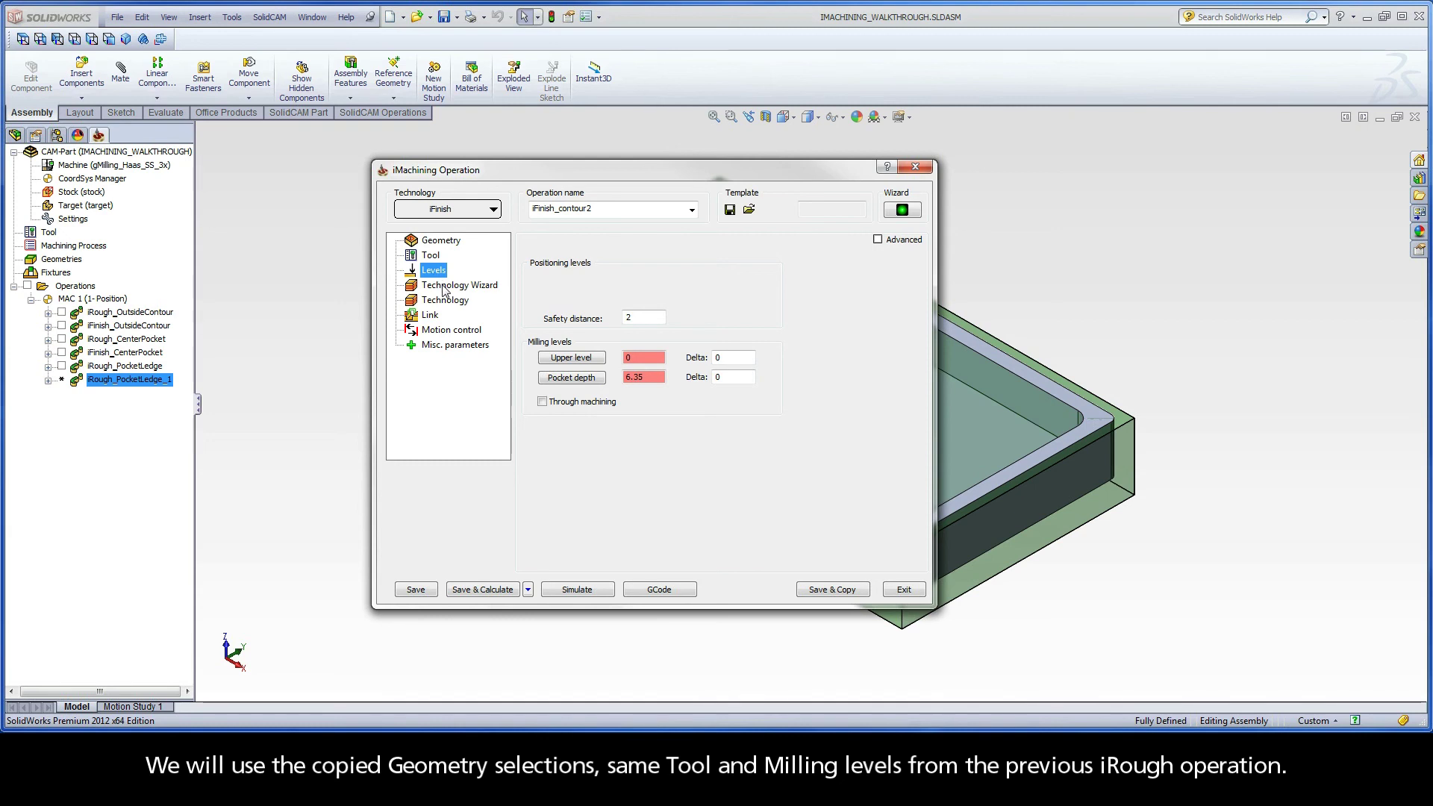
{"action": "left_click", "coordinate": [444, 286]}
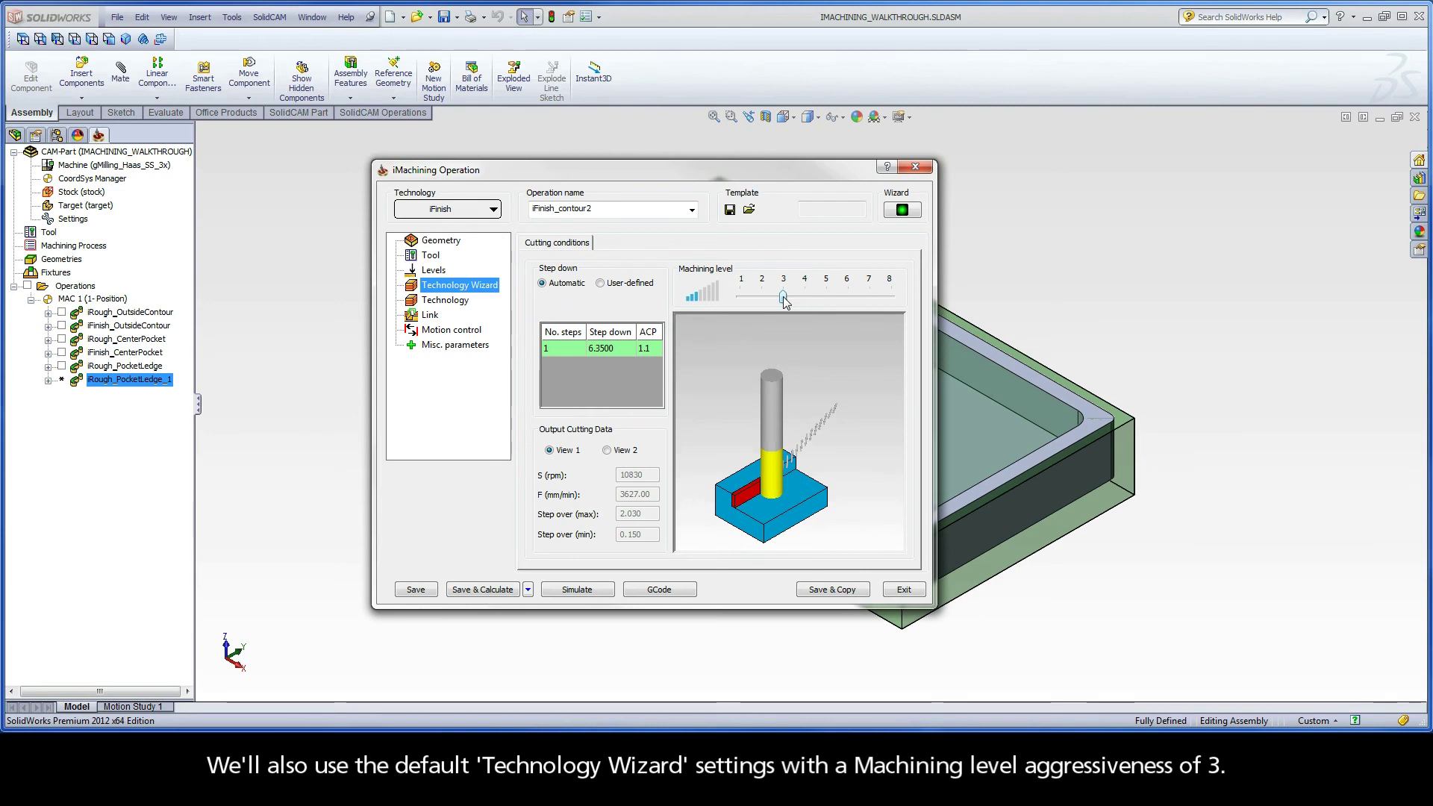
{"action": "left_click", "coordinate": [445, 301]}
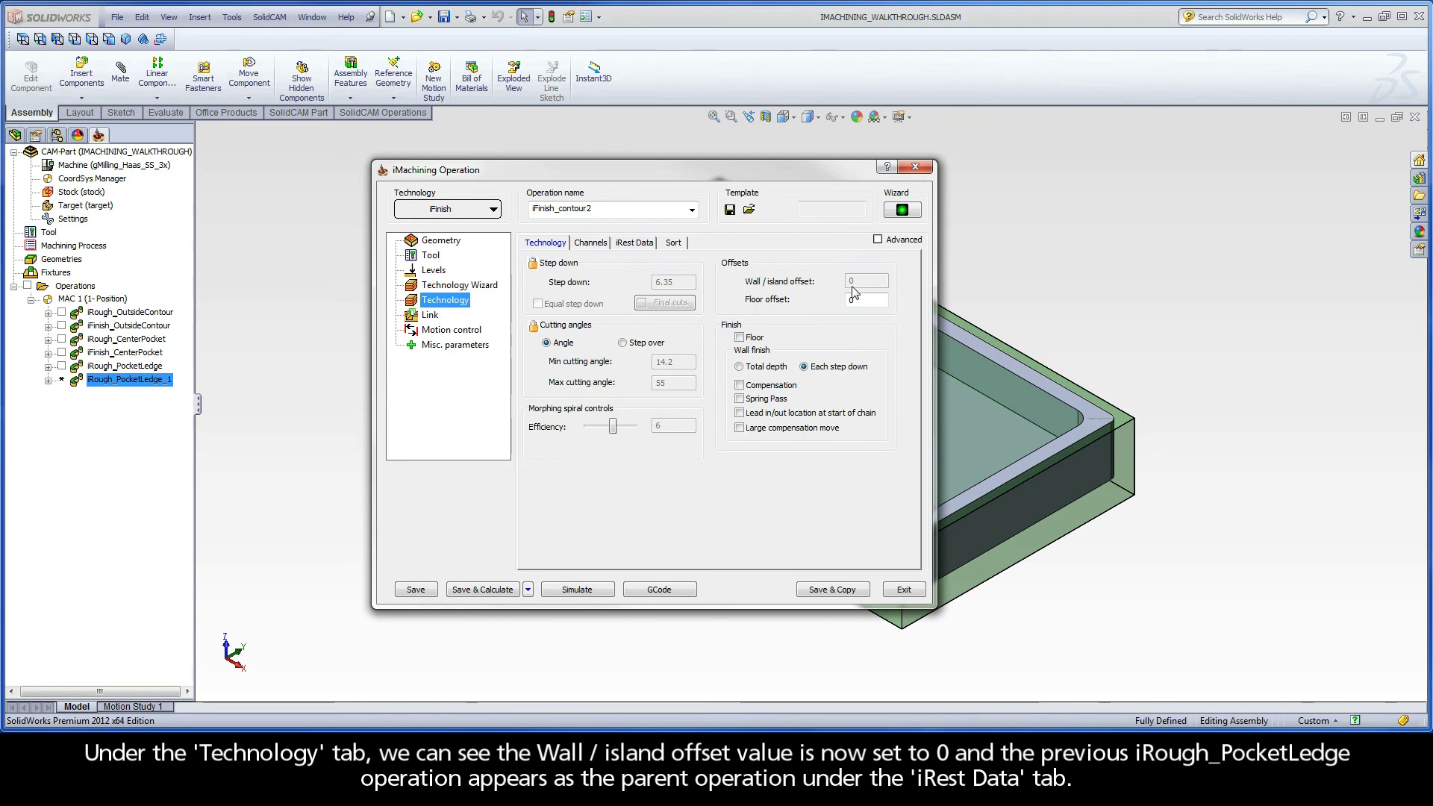
Confirm iRough_PocketLedge as the iRest parent and rename the operation iFinish_PocketLedge
{"action": "left_click", "coordinate": [636, 243]}
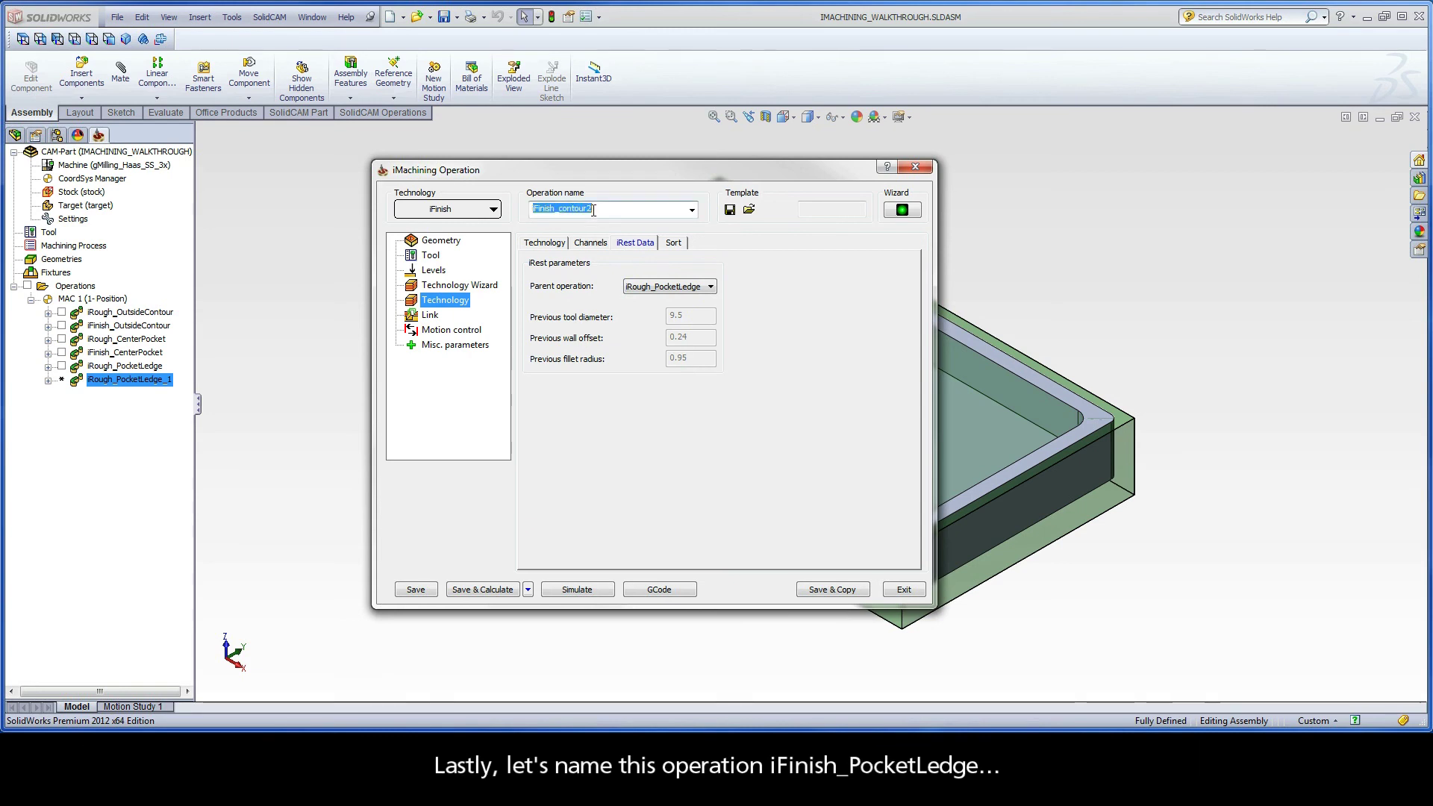
{"action": "left_click_drag", "start_coordinate": [593, 209], "coordinate": [561, 210]}
{"action": "type", "text": "P"}
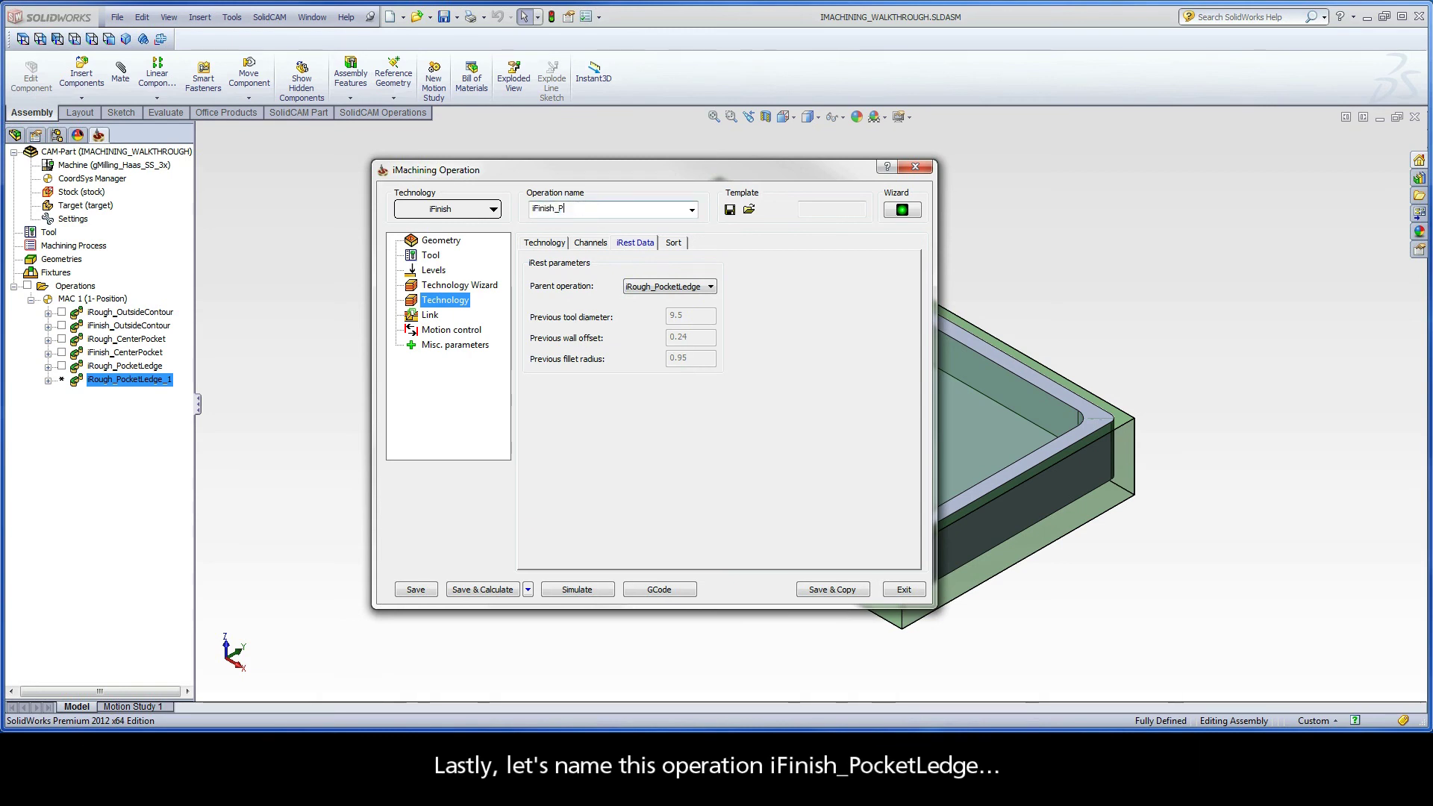
{"action": "type", "text": "ocketLedge"}
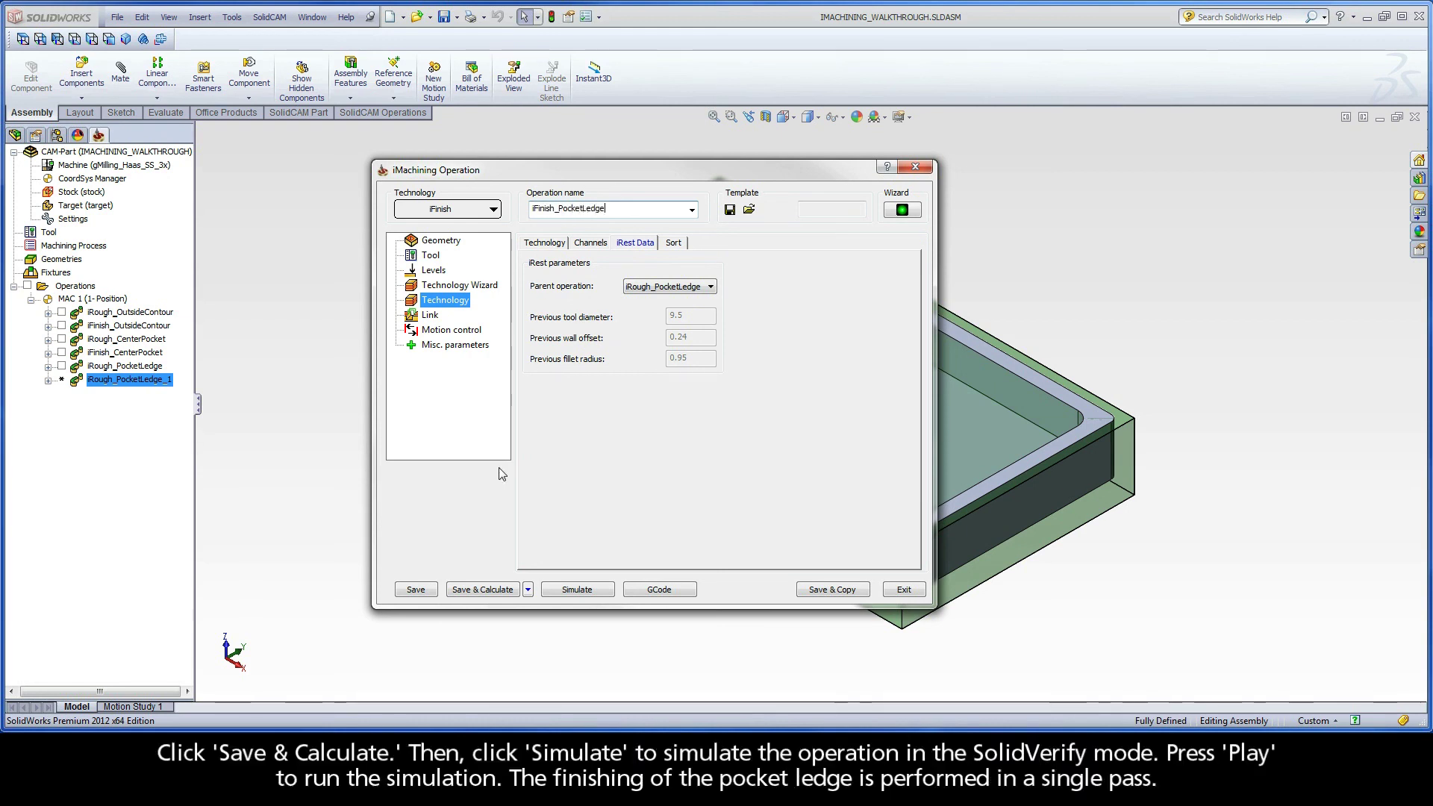
Save and calculate iFinish_PocketLedge, then play its ledge finishing pass in SolidVerify
{"action": "left_click", "coordinate": [472, 590]}
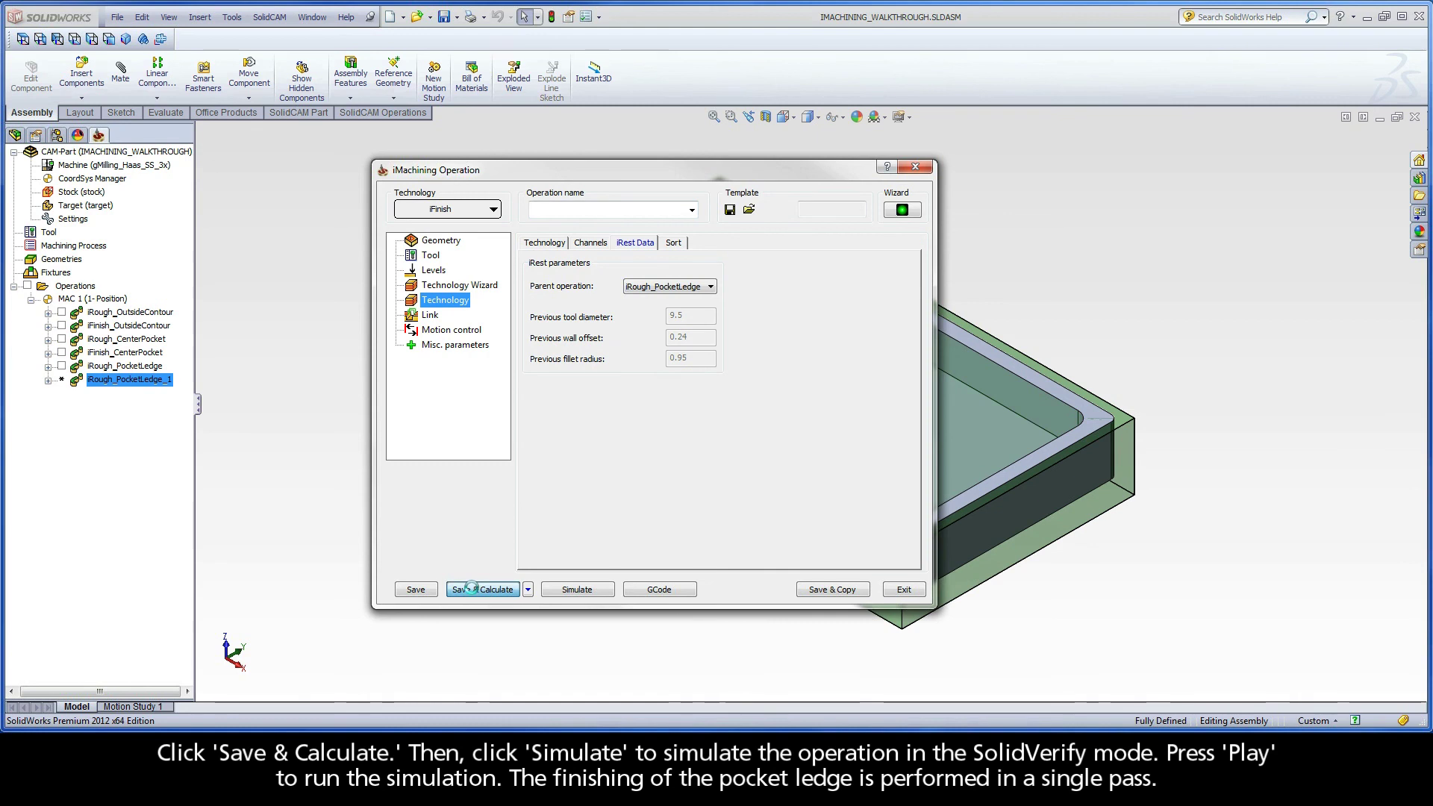
{"action": "left_click", "coordinate": [575, 589]}
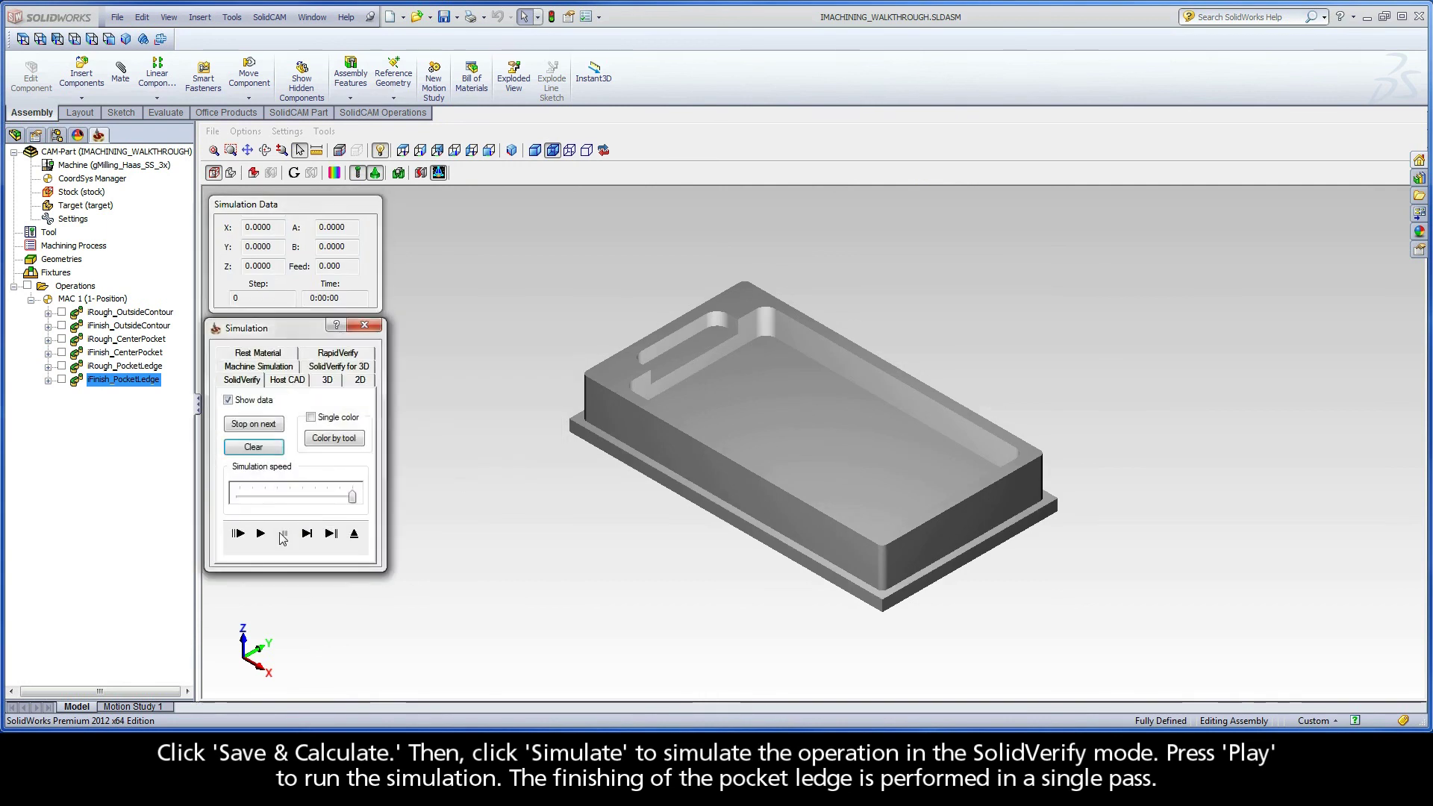
{"action": "left_click", "coordinate": [261, 533]}
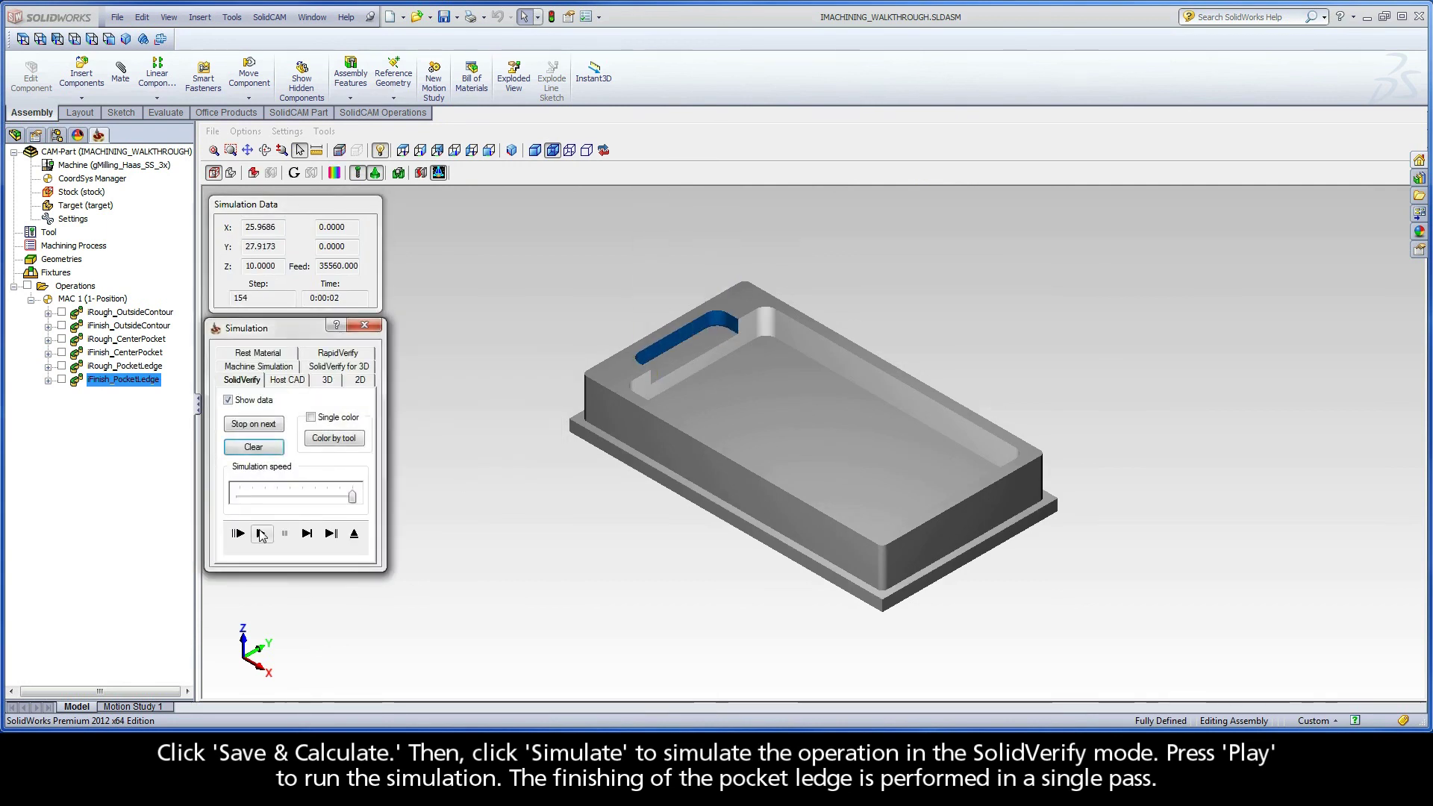